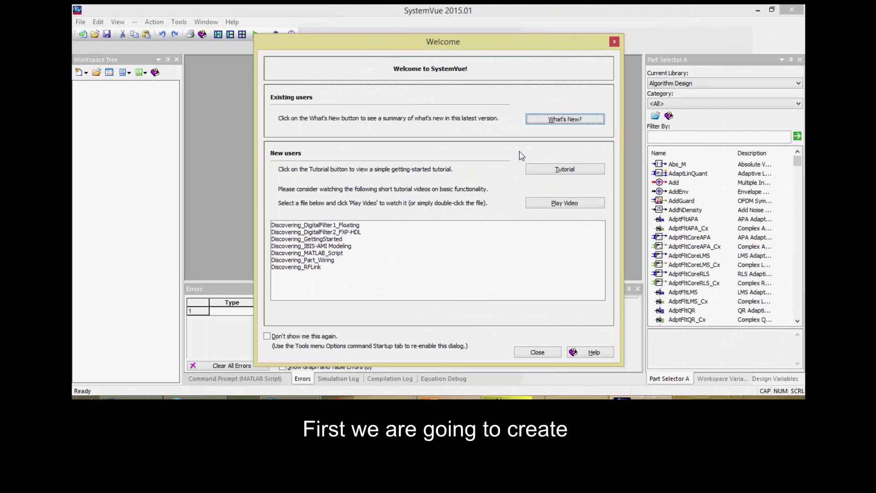
Step: Create a new workspace from the Blank template and maximize its Design1 window
left_click(542, 353)
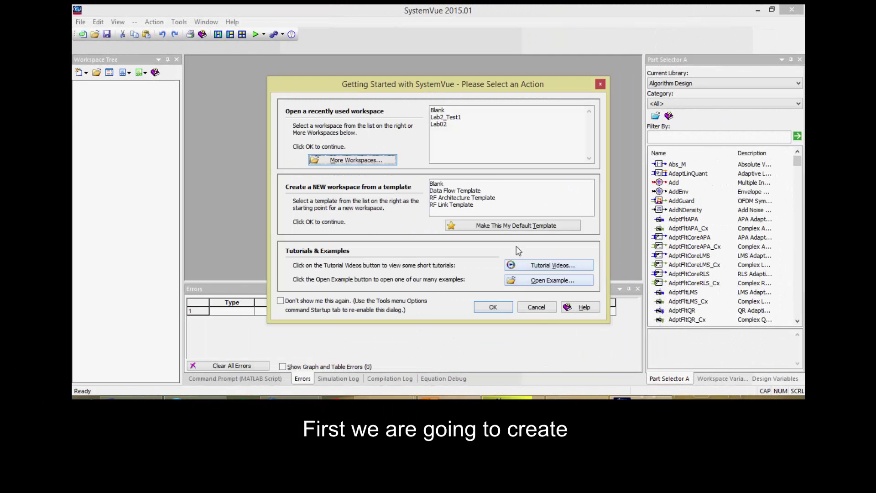
double_click(443, 184)
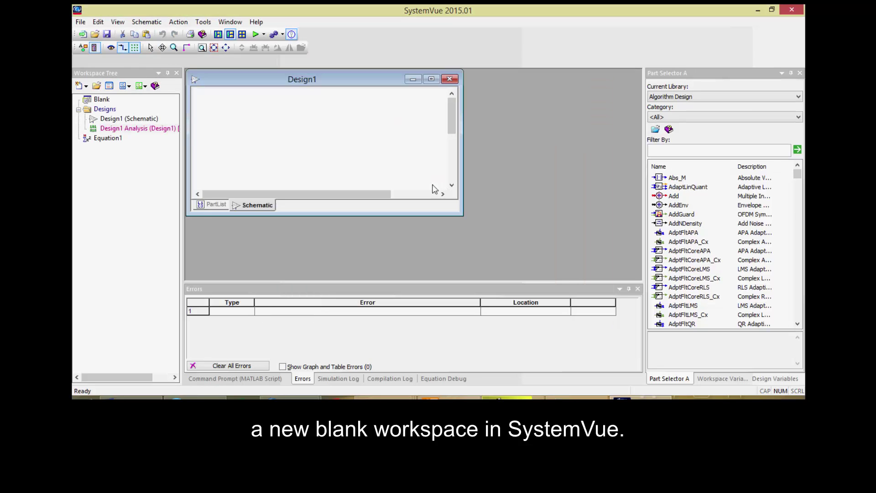
left_click(429, 75)
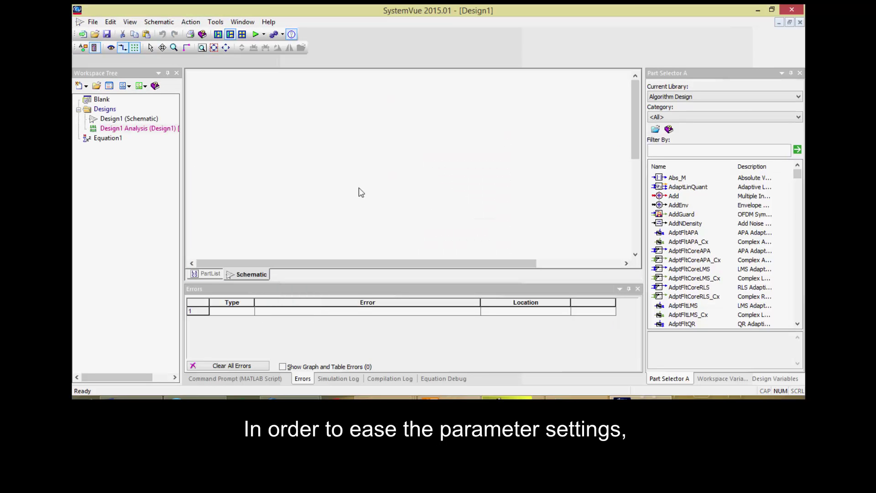
Step: Add an Equations page to Design1 defining commented variables Fc=4.3e9, BW=1000e6, PRI=1e-6, RC=3, Tp=100e-9, Sample_Rate=2e9 and PRI_NUM=PRI*Sample_Rate
right_click(251, 276)
left_click(299, 286)
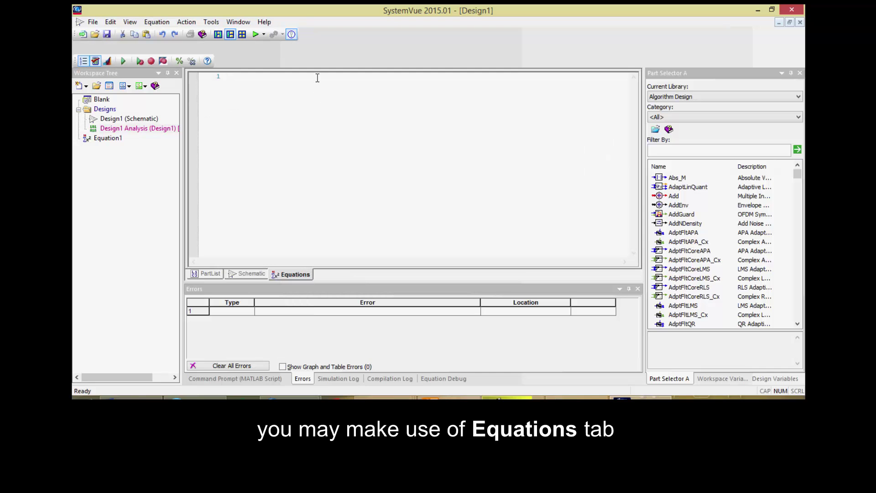
type("Fc")
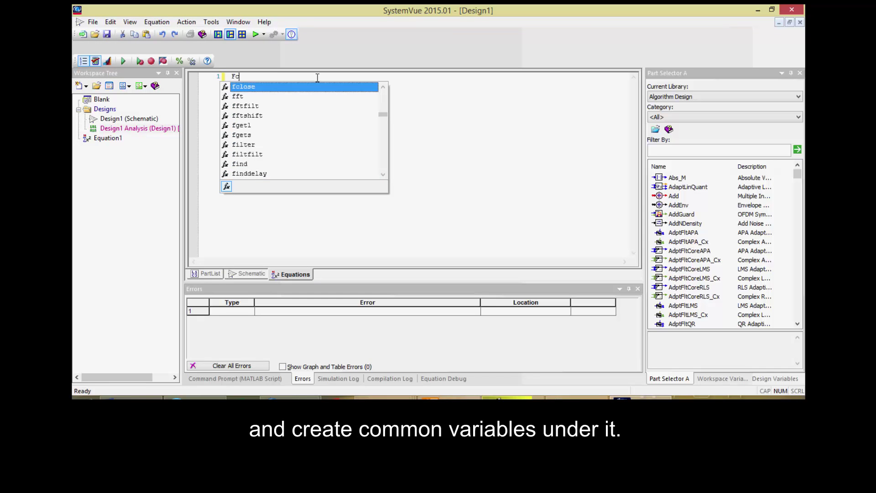
type(" = 4.")
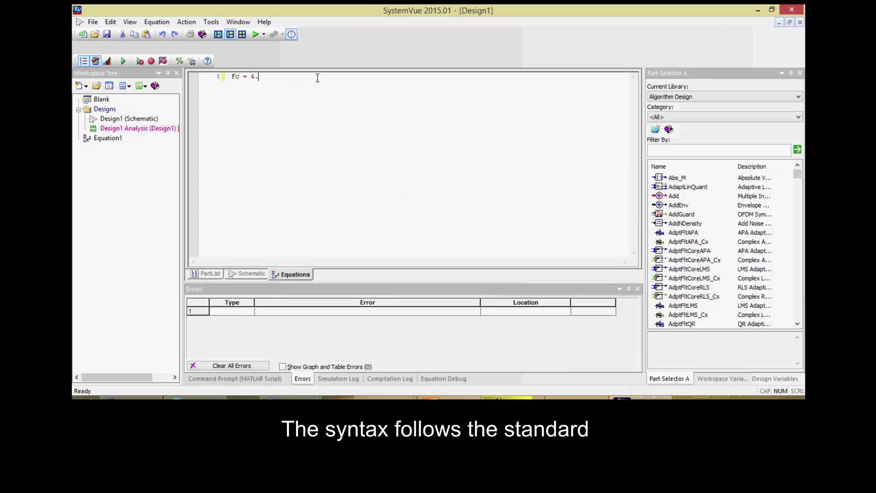
type("3e9")
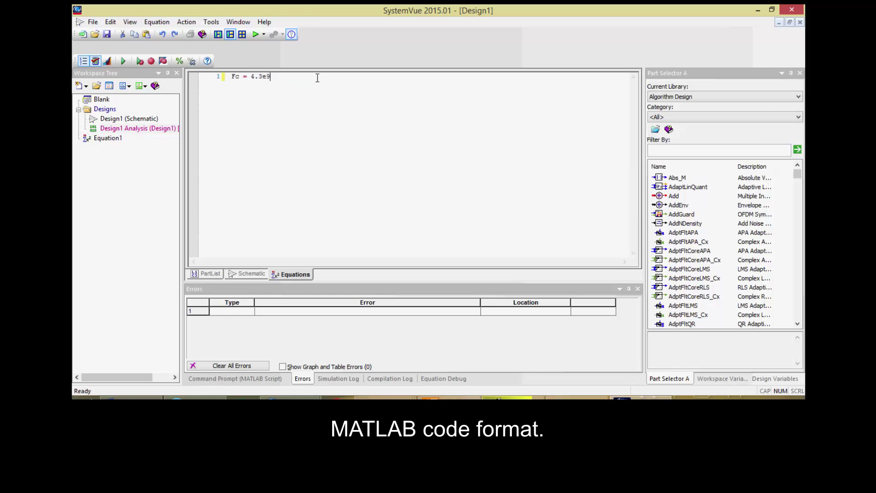
type("; ")
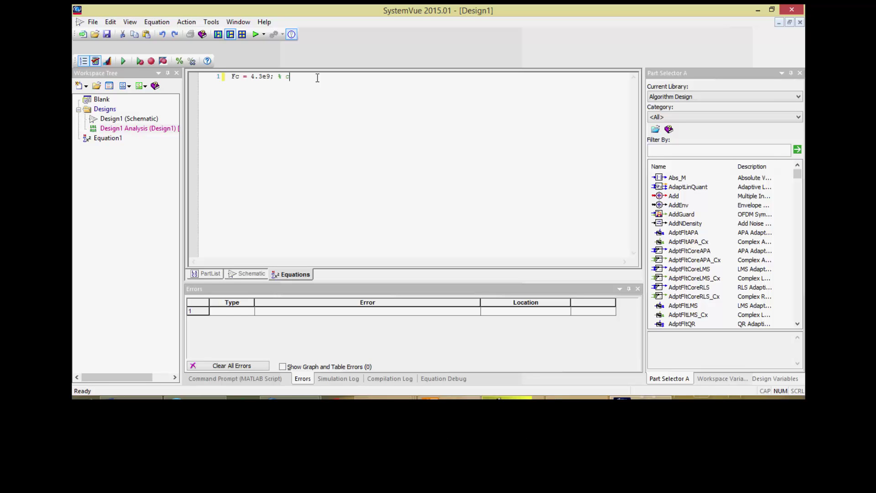
type("% Carrier Frequency")
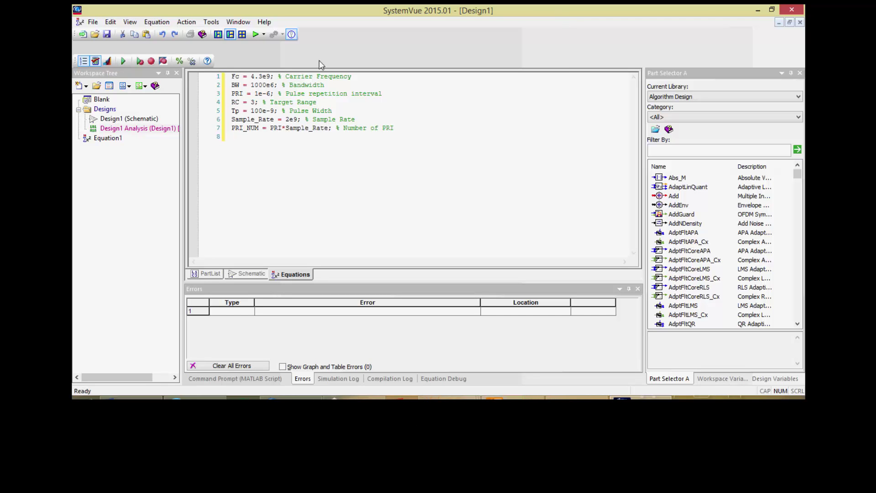
Step: Set the Design1 data flow analysis to a stop time of 1 us and a system sample rate of 2 GHz
double_click(126, 129)
left_click(445, 232)
double_click(427, 232)
type("1")
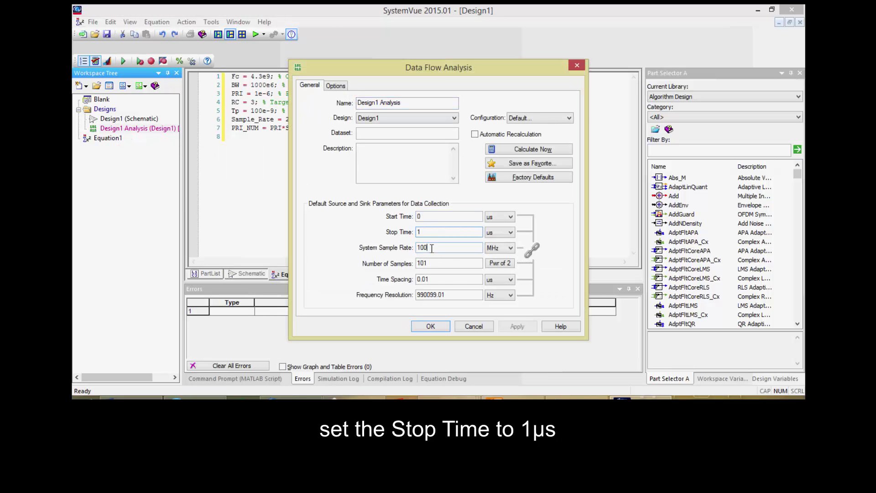
double_click(431, 248)
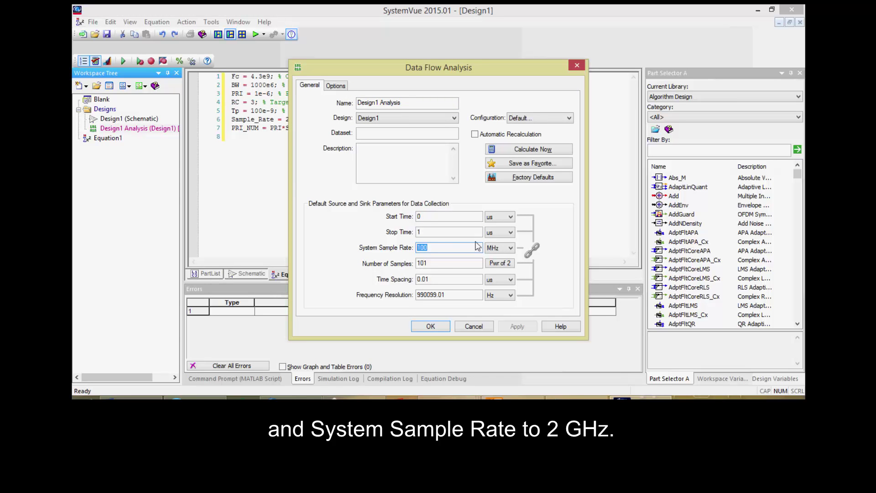
type("2")
left_click(508, 250)
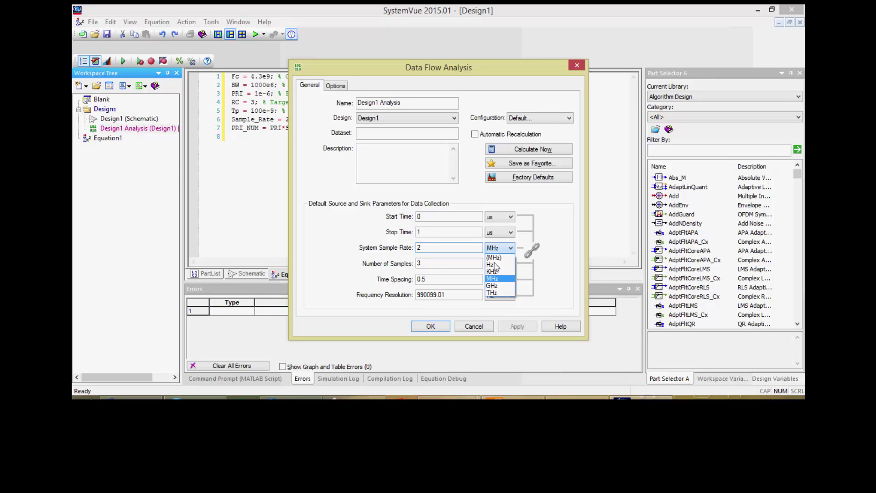
left_click(492, 285)
left_click(430, 327)
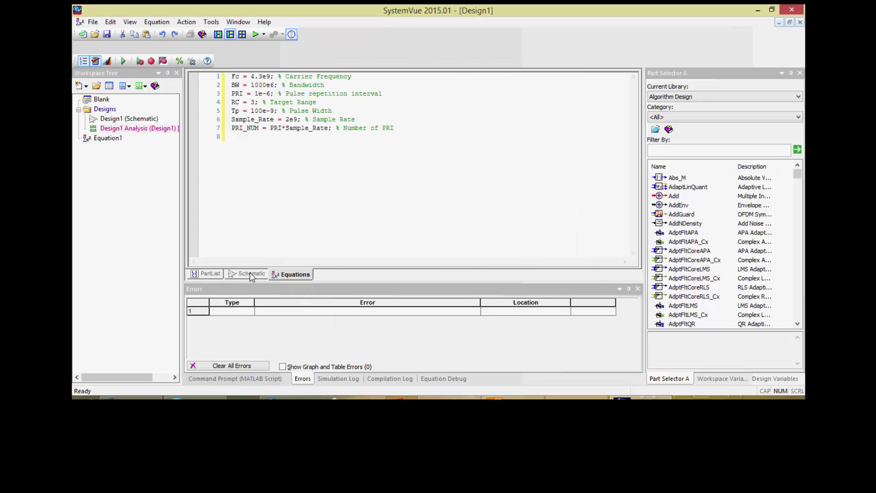
Step: Place a RADAR_LFM source from the RADAR Parts library on the Design1 schematic
left_click(250, 273)
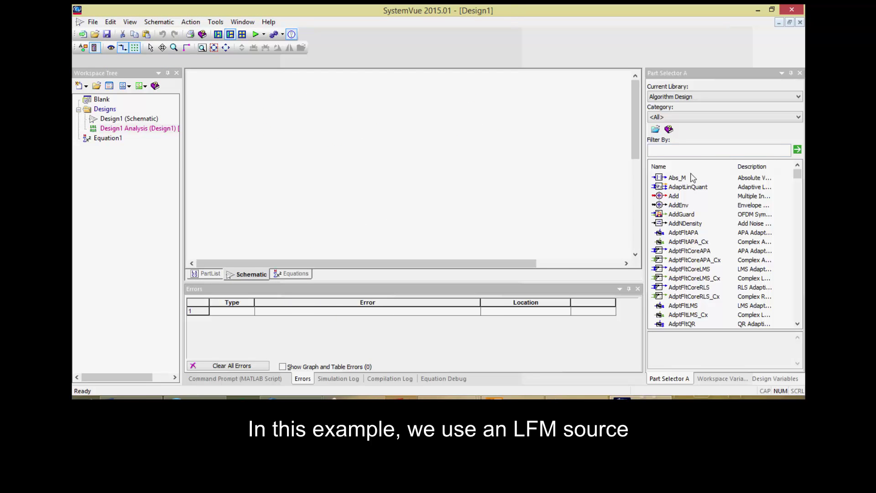
left_click(692, 97)
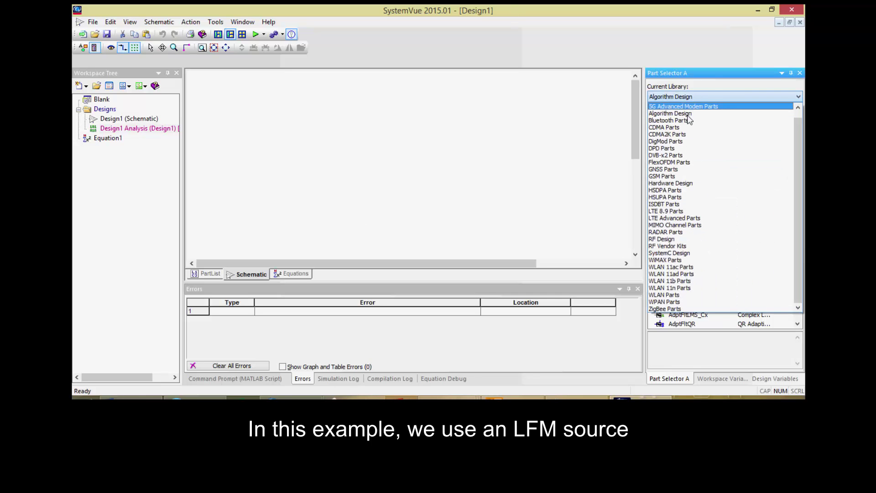
left_click(658, 234)
left_click(683, 153)
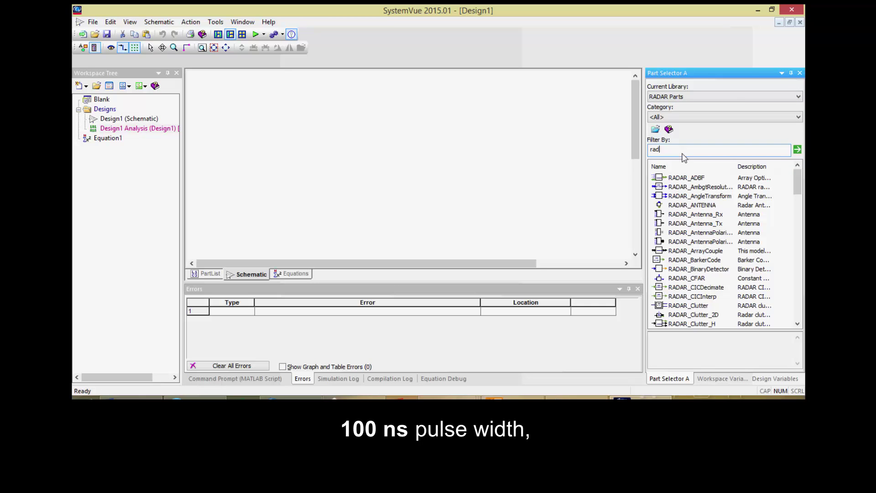
type("radar_lfm")
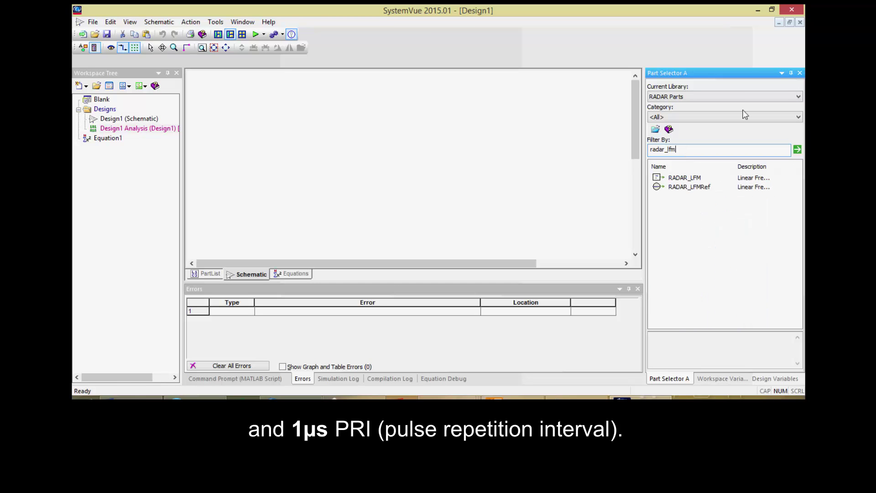
left_click(681, 180)
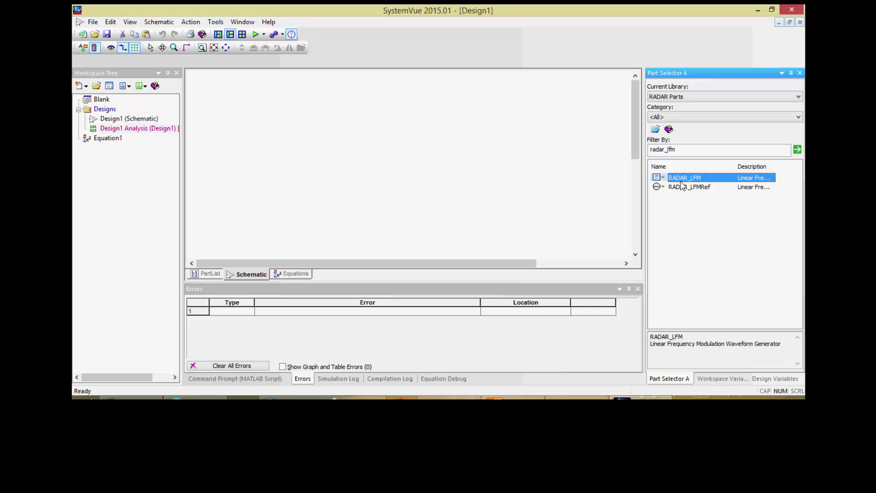
left_click(260, 175)
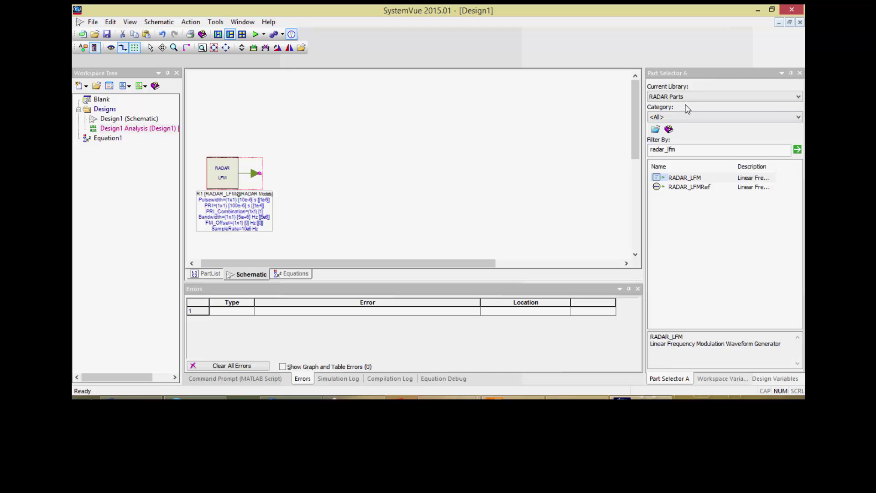
Step: Place a CxToEnv part from the Algorithm Design library to the right of the RADAR_LFM source
left_click(700, 95)
scroll(698, 137, "up", 5)
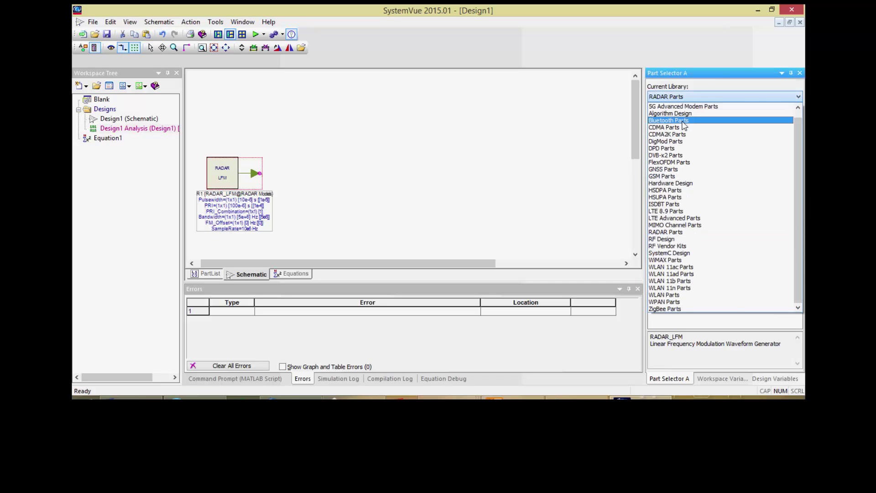
left_click(686, 124)
left_click_drag(686, 150, 640, 150)
type("cxtoenv")
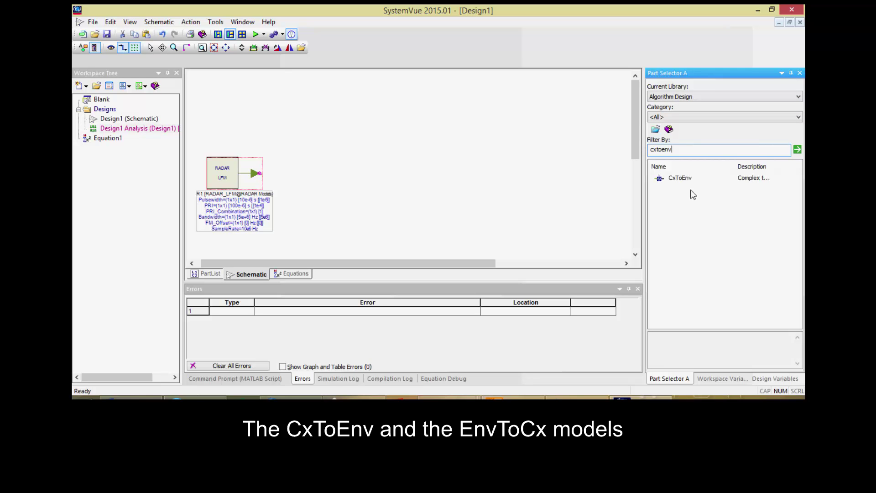
left_click(691, 179)
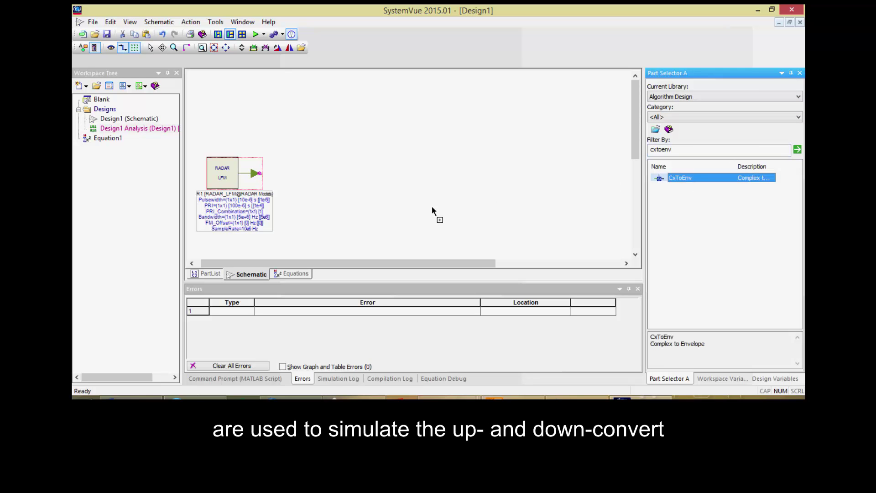
left_click(311, 178)
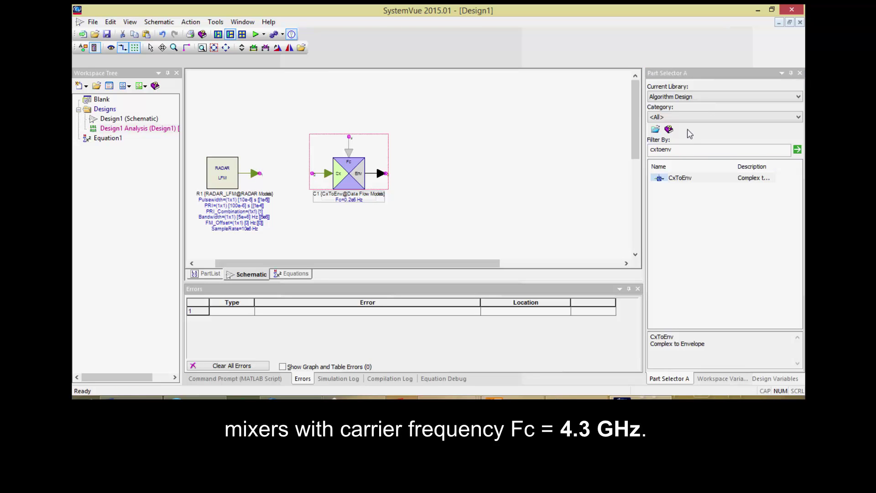
Step: Find the data Sink in the Algorithm Design library and place it below the CxToEnv part
double_click(683, 149)
type("sink")
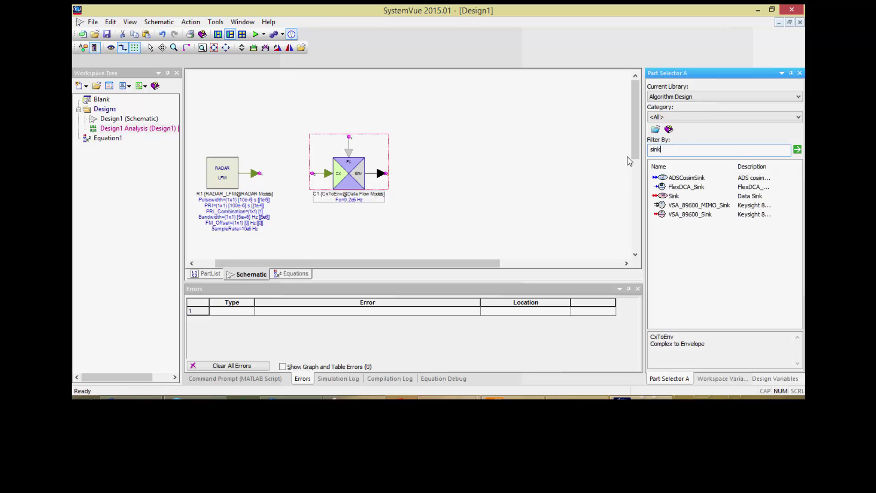
left_click(675, 196)
left_click(324, 237)
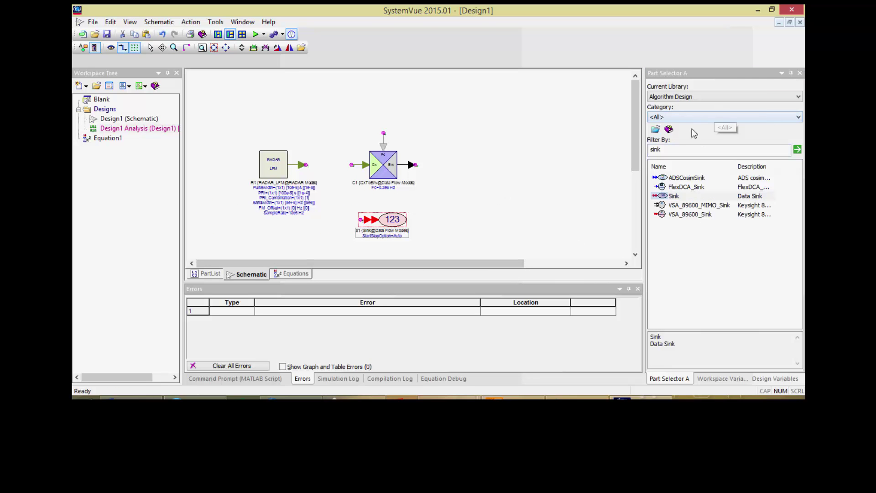
Step: Add a SpectrumAnalyzer part from the Algorithm Design library and position it clear of the Sink, directly below it
double_click(679, 150)
type("s")
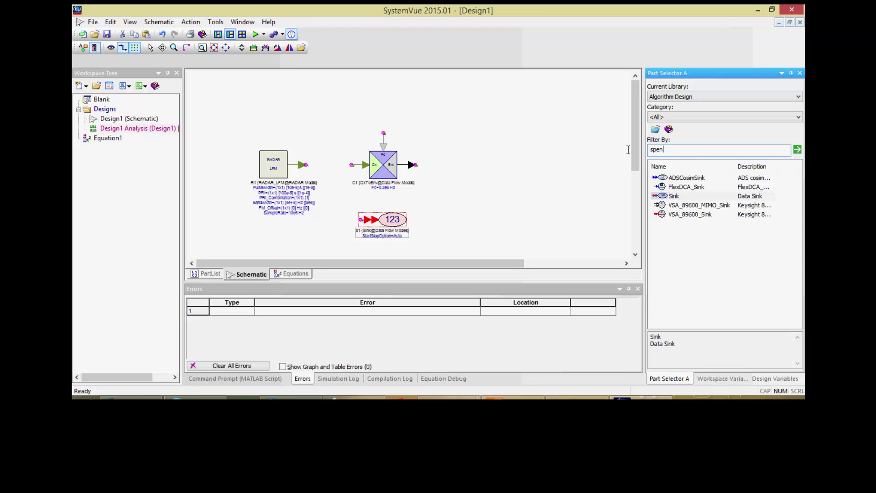
type("pectrum")
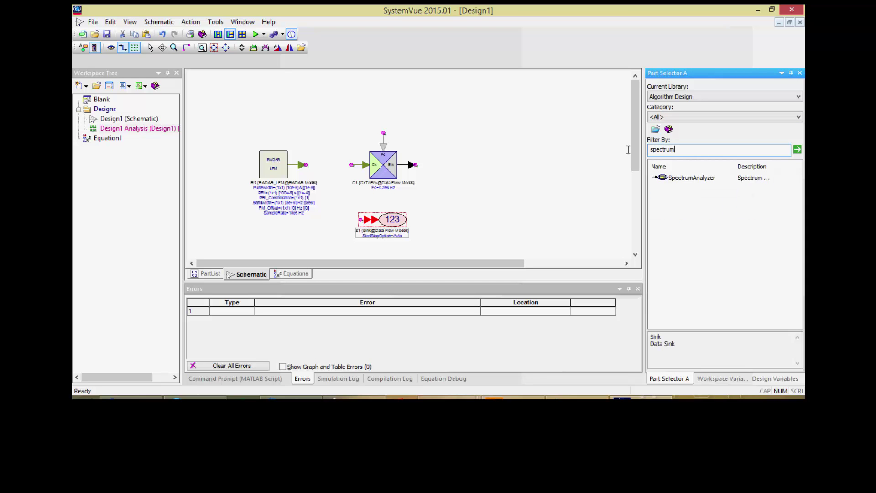
left_click(674, 178)
left_click(362, 238)
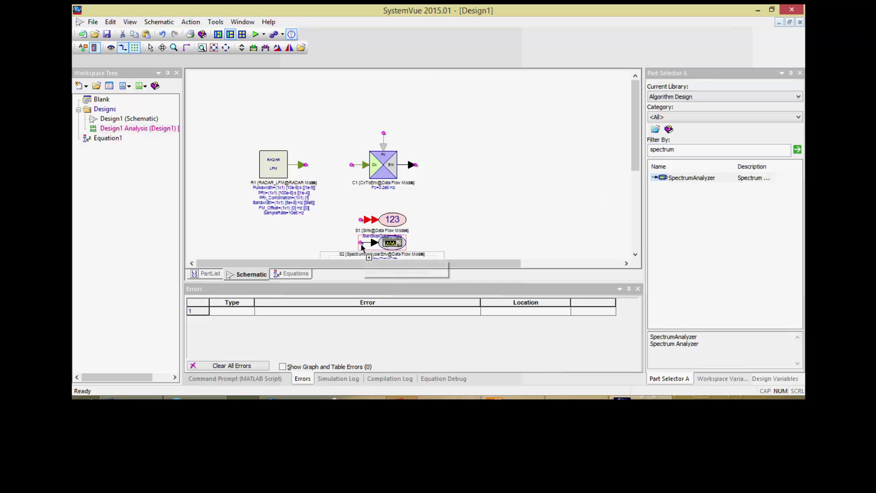
scroll(439, 190, "down", 1)
left_click_drag(328, 178, 340, 199)
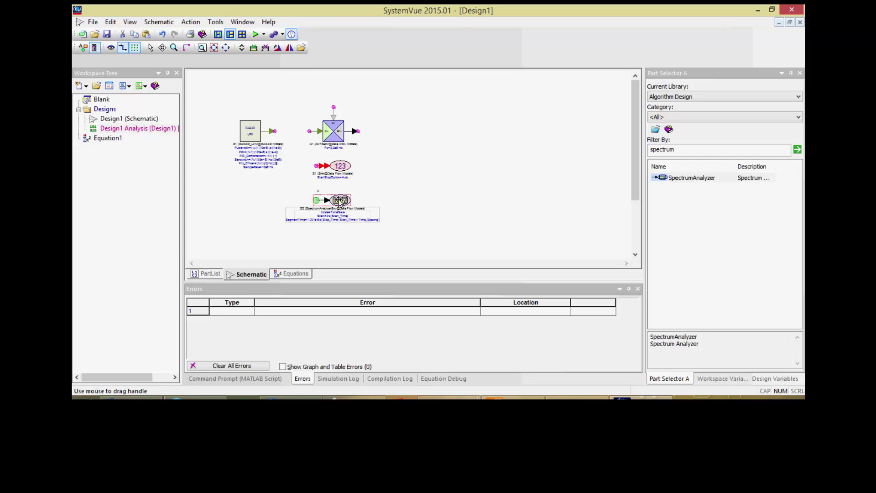
left_click(387, 152)
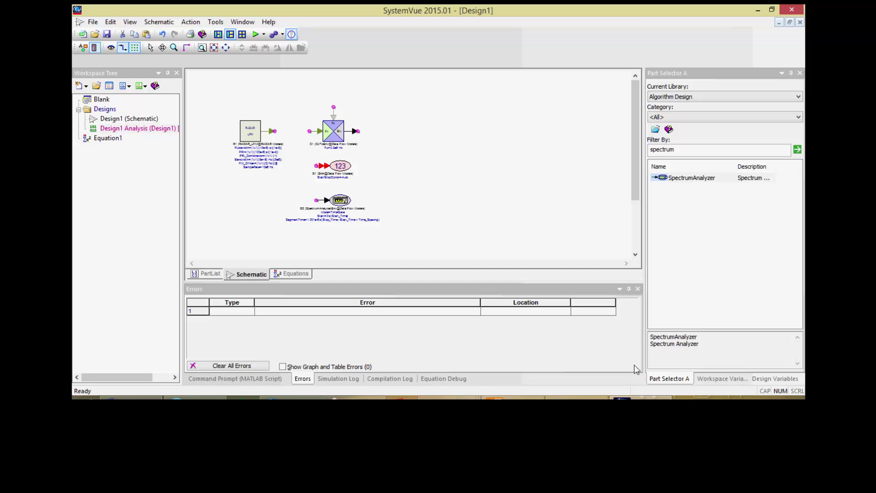
Step: Place a RADAR_Target part from the RADAR Parts library to the right of the CxToEnv part
left_click(708, 95)
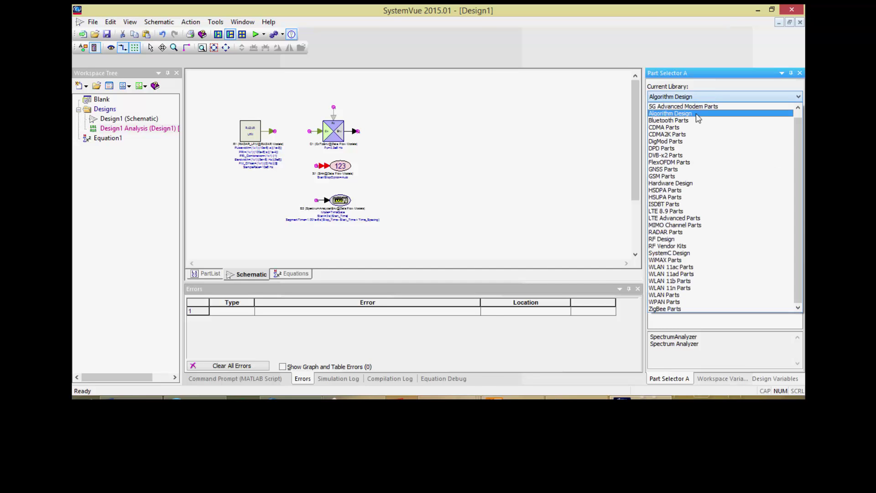
left_click(691, 233)
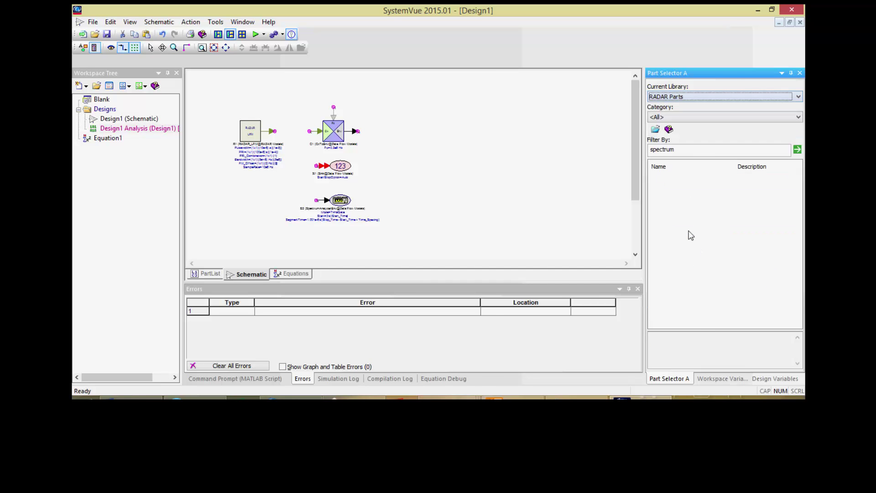
left_click(710, 150)
type("radar")
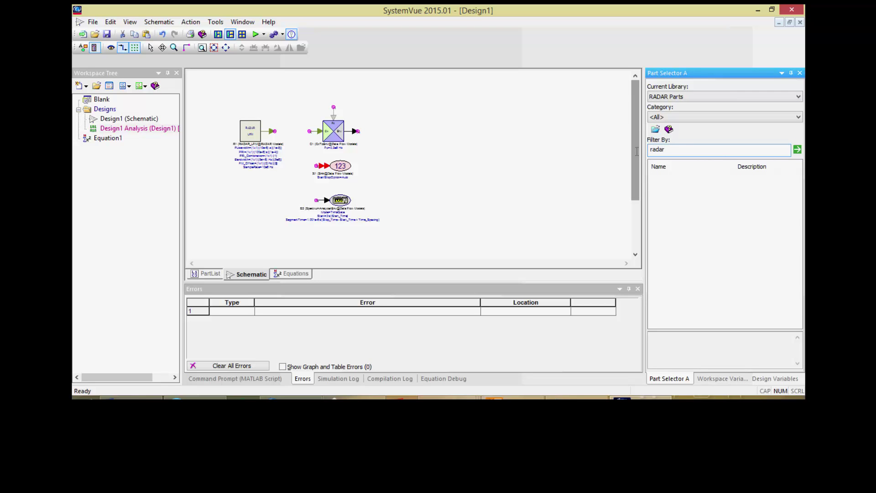
type("_targ")
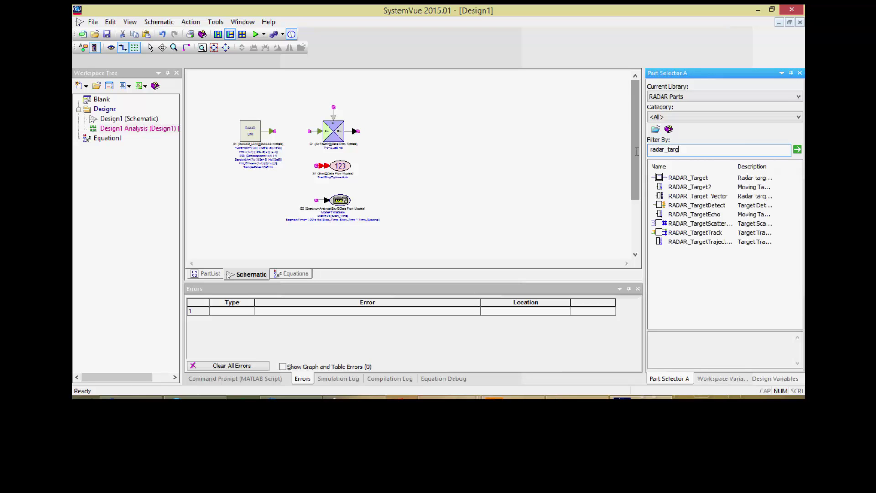
left_click(688, 180)
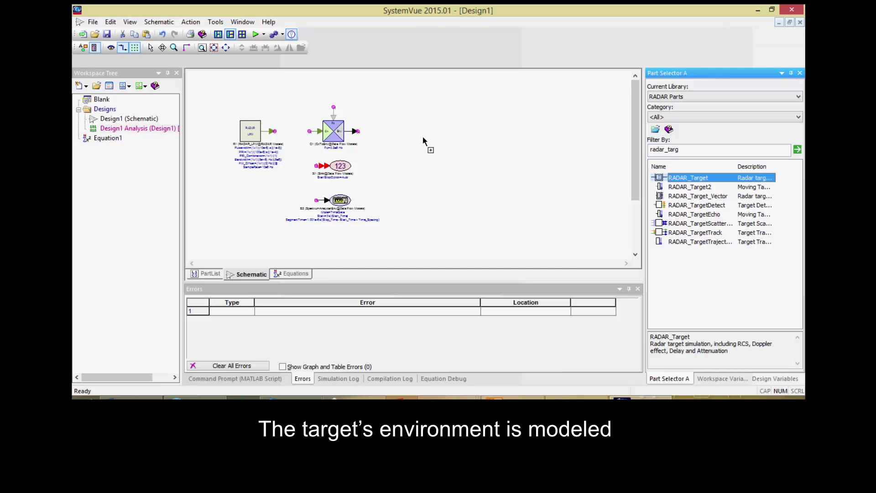
left_click(437, 133)
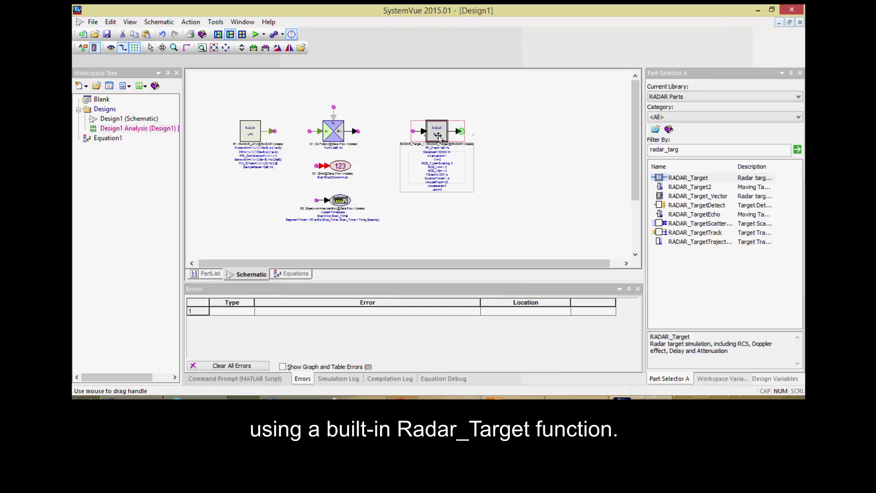
left_click_drag(437, 135, 434, 135)
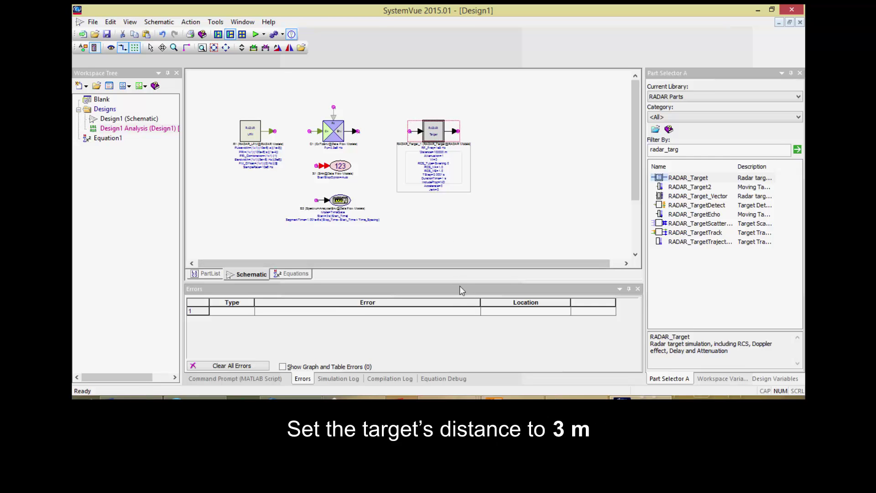
Step: Place an EnvToCx part from the Algorithm Design library to the right of the RADAR_Target part
left_click_drag(460, 284, 456, 316)
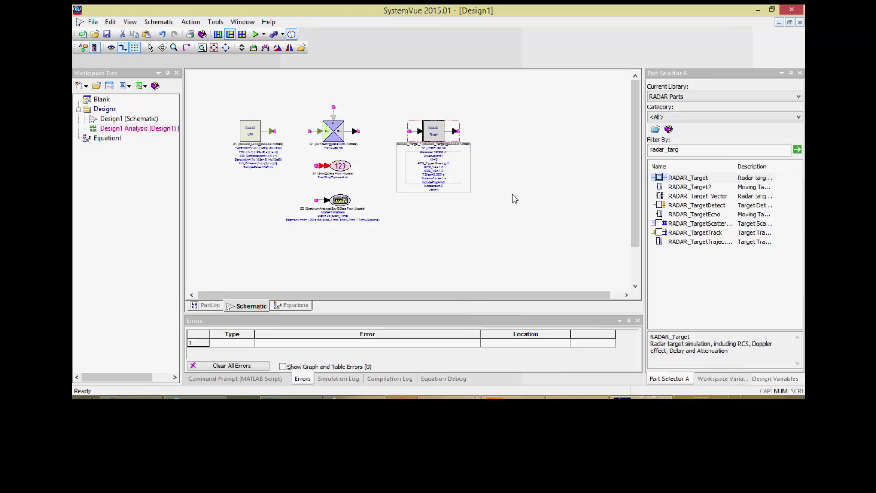
left_click(700, 96)
left_click(687, 113)
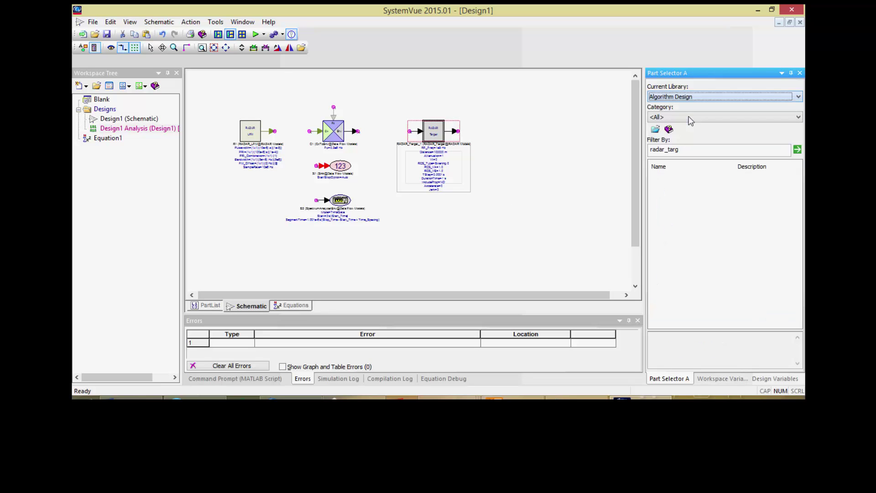
left_click_drag(679, 150, 629, 147)
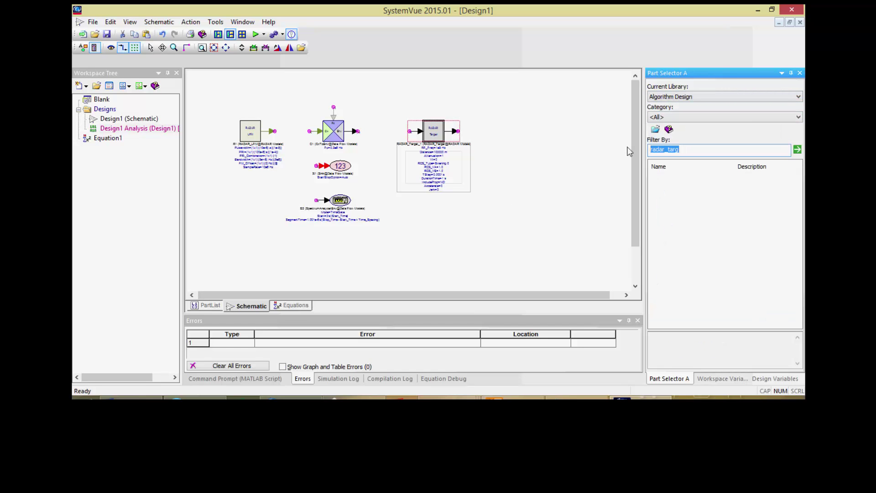
type("envtocx")
key("Return")
left_click(692, 180)
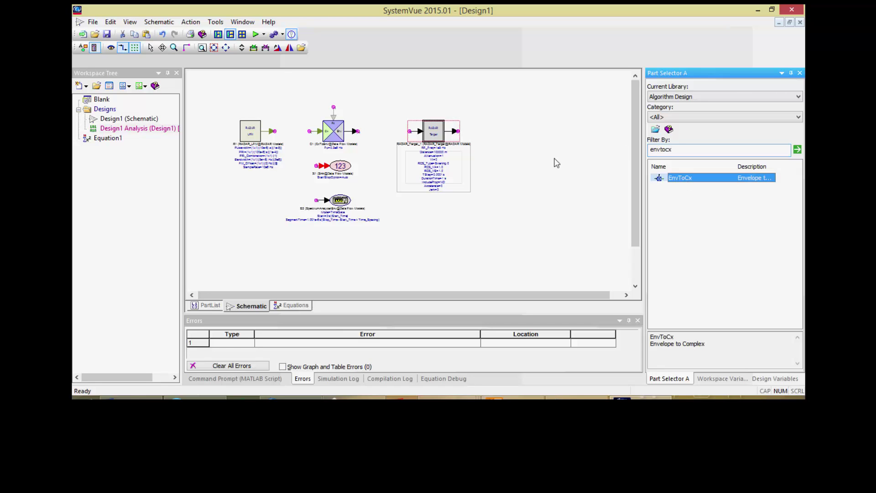
left_click(505, 137)
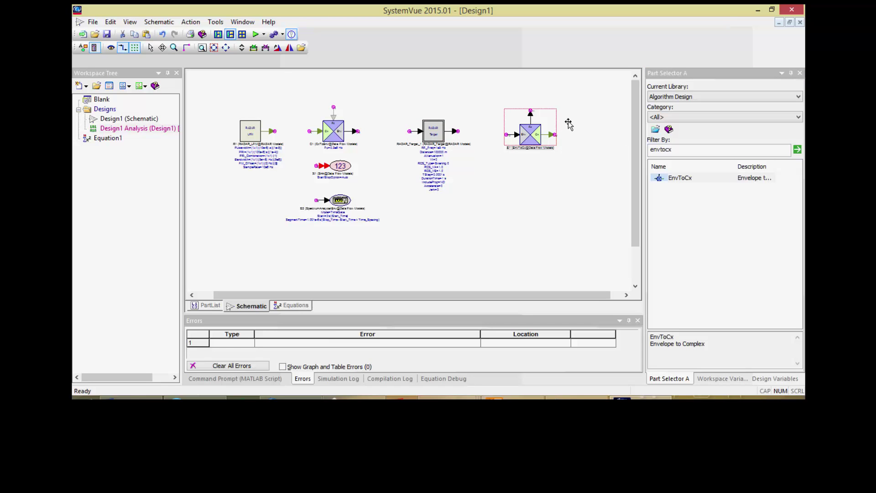
Step: Add a second data Sink from the Algorithm Design library to the right of the EnvToCx part
left_click(694, 97)
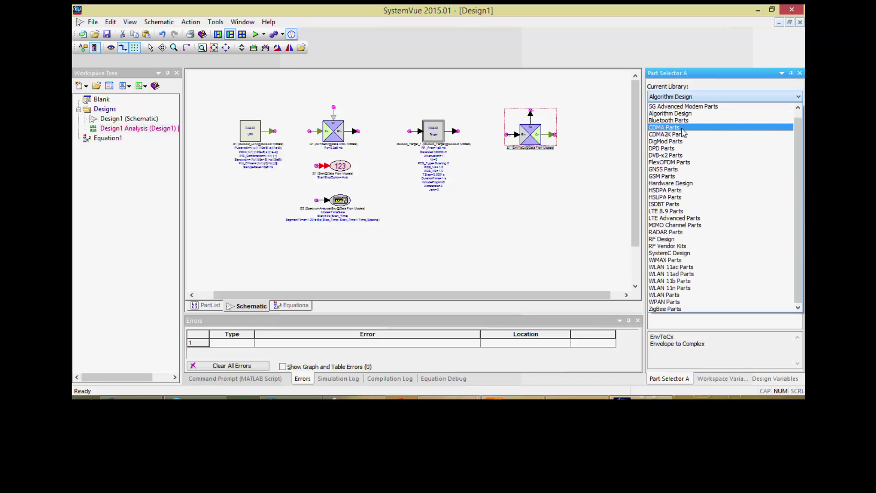
left_click(686, 114)
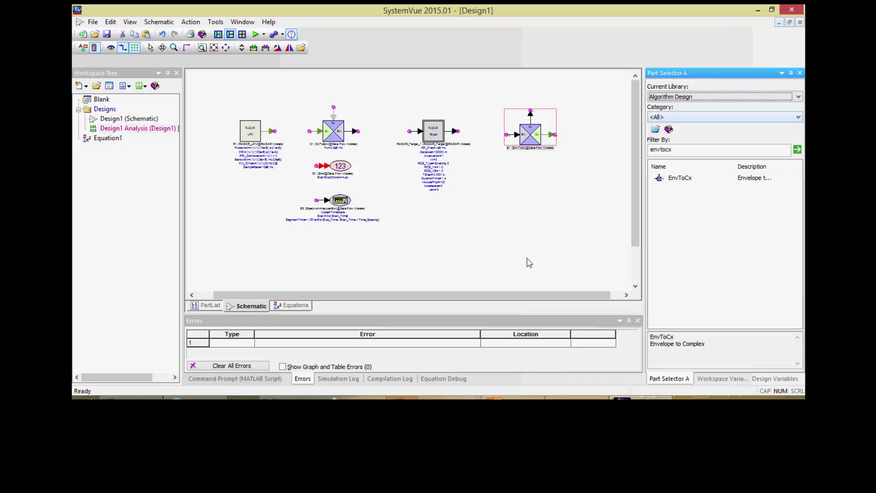
key("Down")
double_click(702, 148)
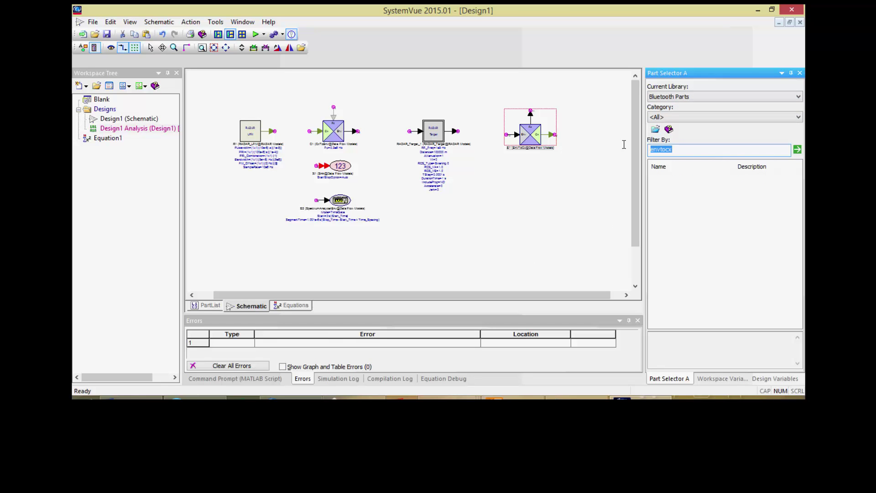
type("sink")
left_click(680, 96)
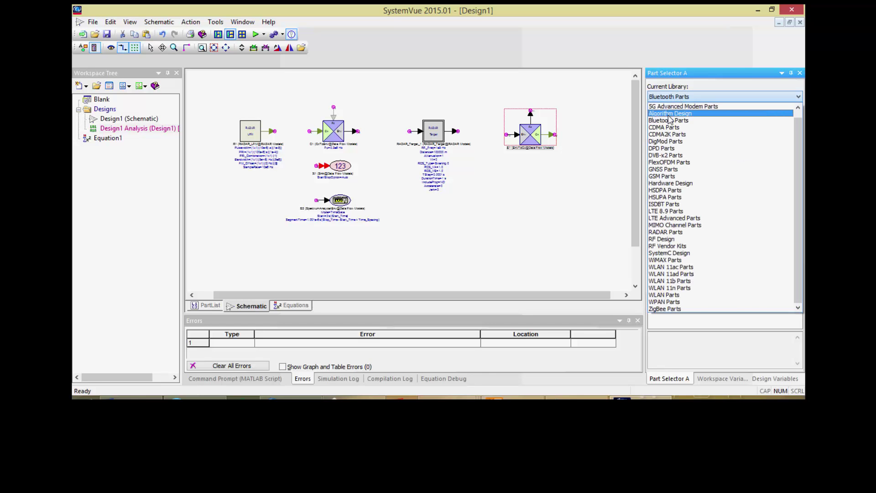
left_click(676, 114)
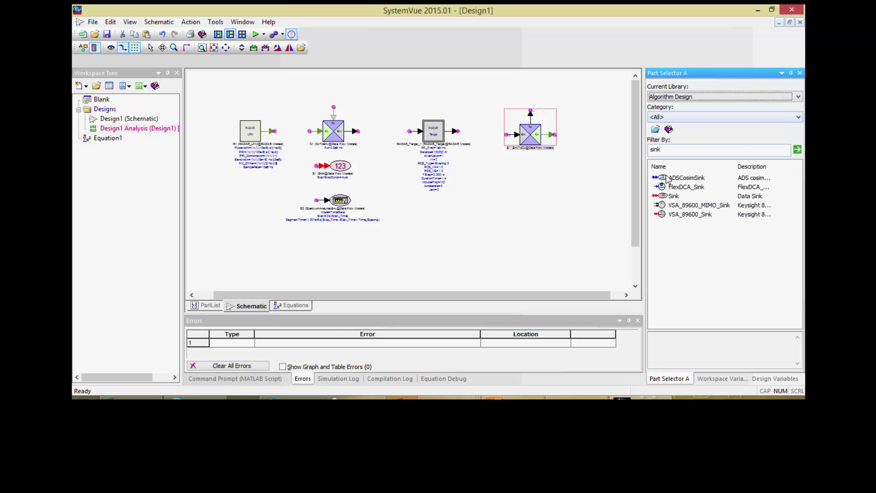
left_click(672, 198)
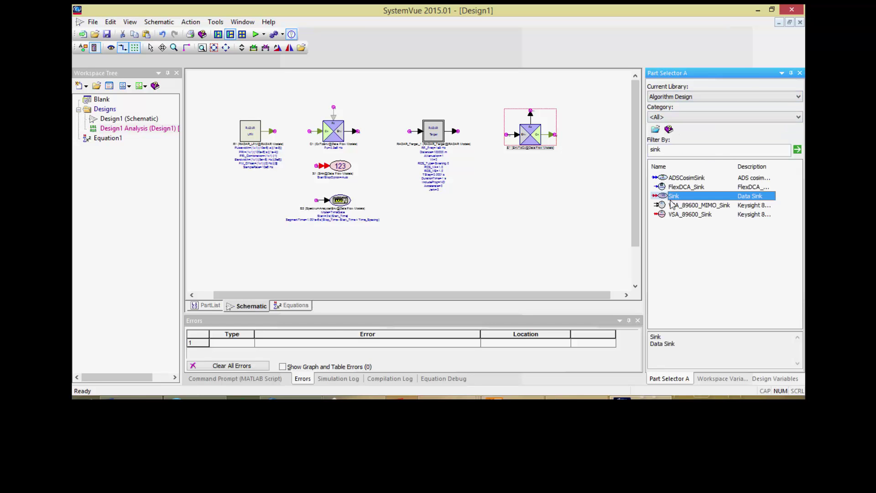
left_click(588, 136)
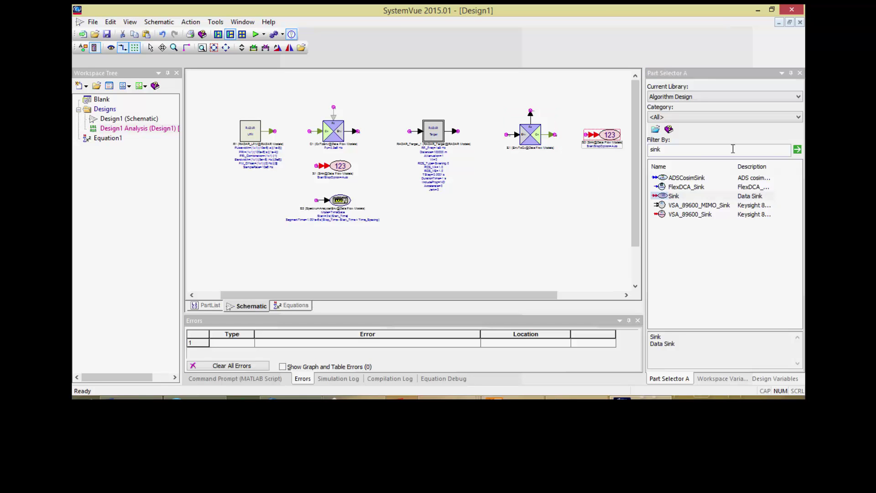
Step: Add a second SpectrumAnalyzer from the Algorithm Design library below the Sink beside the EnvToCx part
double_click(700, 151)
type("spectrum")
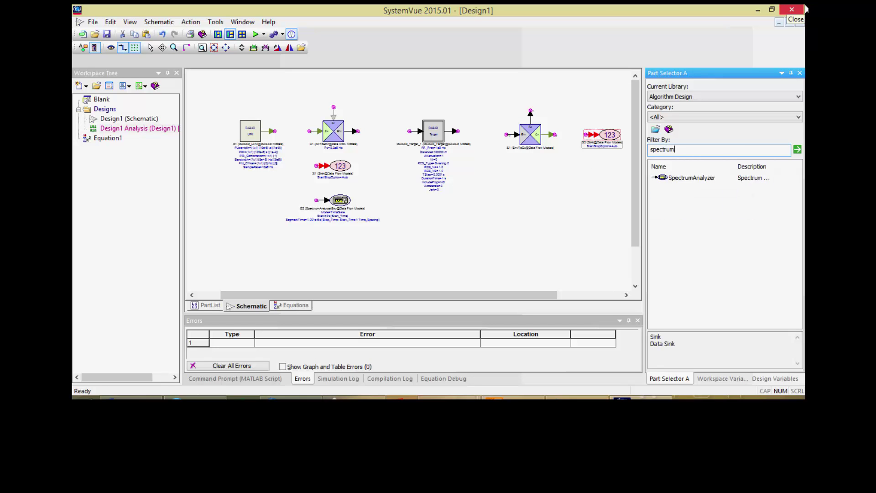
left_click(670, 178)
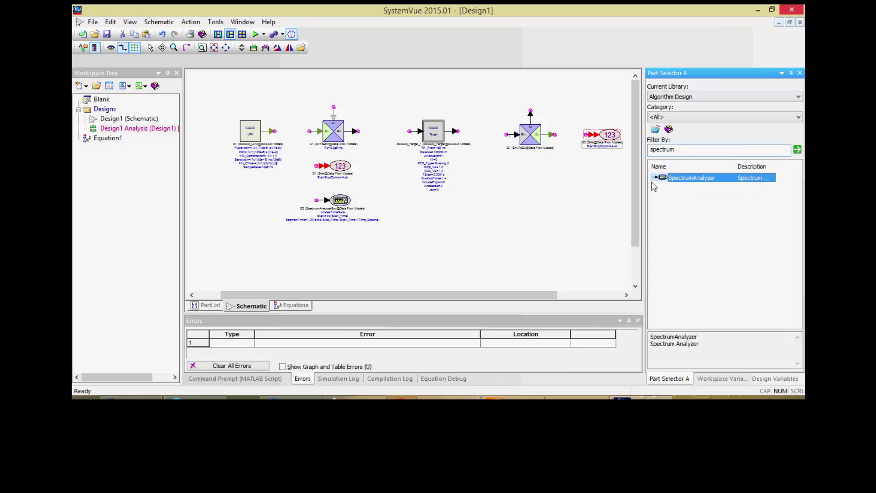
left_click(591, 191)
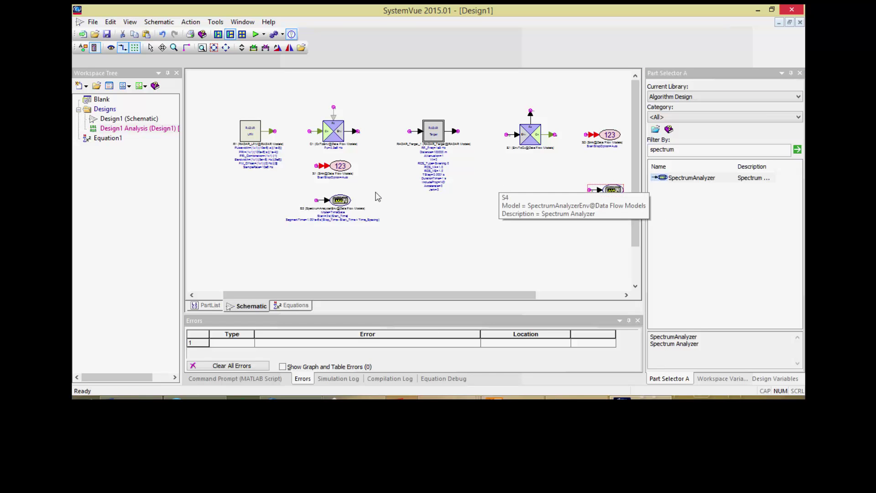
Step: Wire the RADAR_LFM output to the CxToEnv input and to the Sink and SpectrumAnalyzer below it
left_click(214, 48)
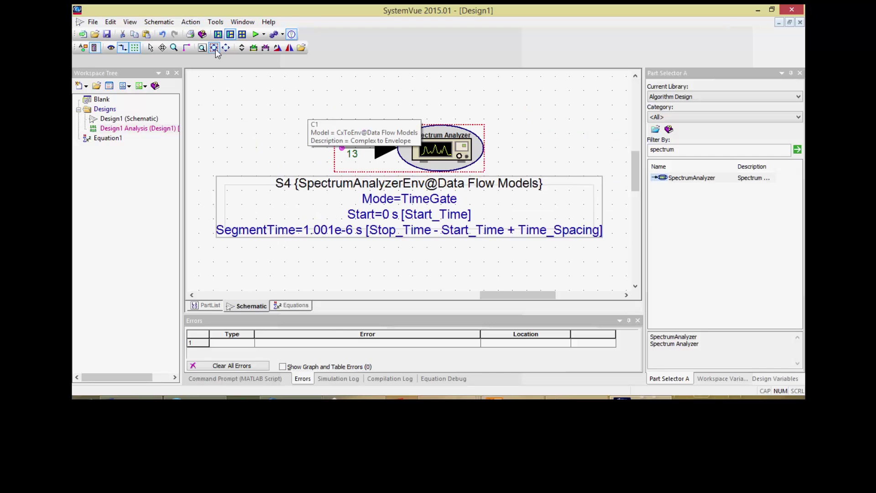
left_click(226, 47)
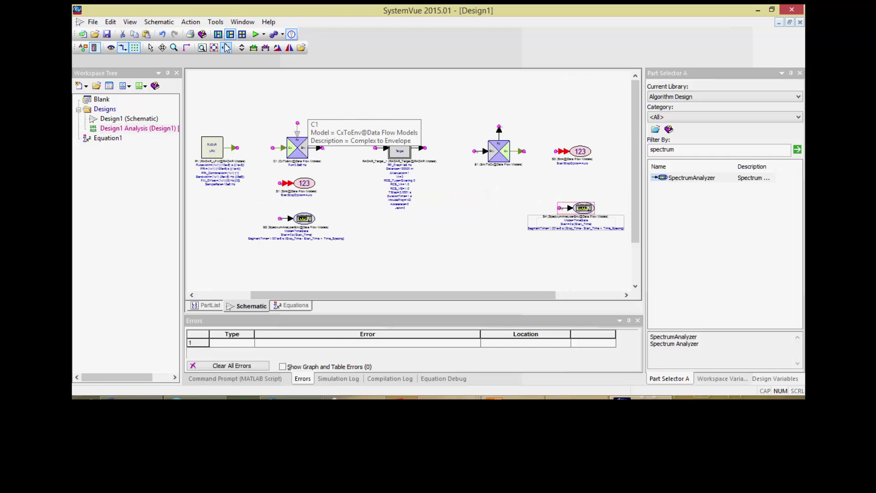
left_click(577, 110)
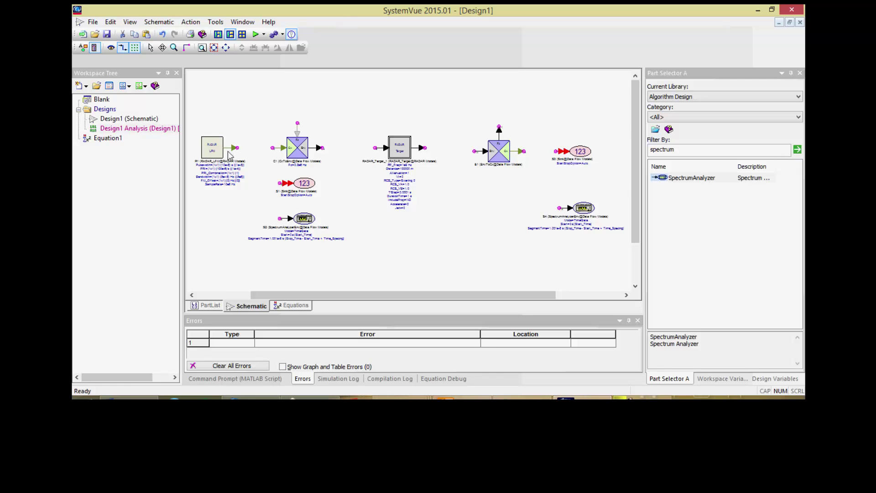
left_click_drag(237, 149, 274, 148)
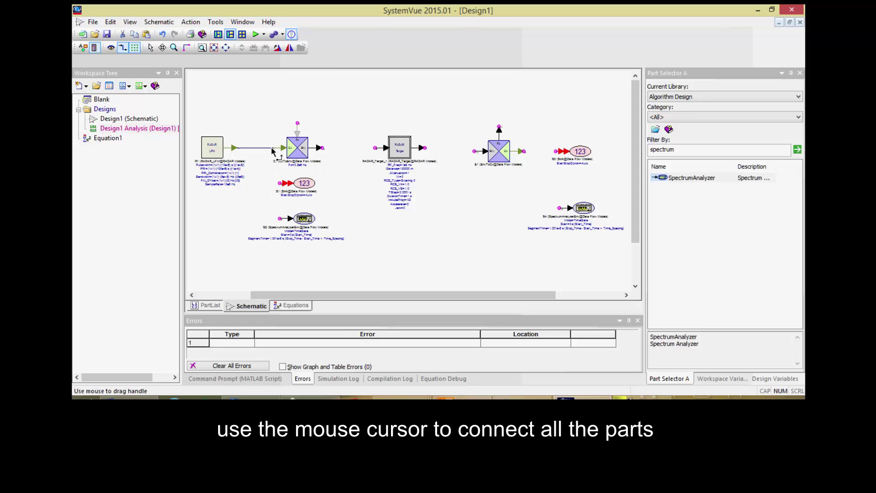
left_click_drag(274, 148, 279, 182)
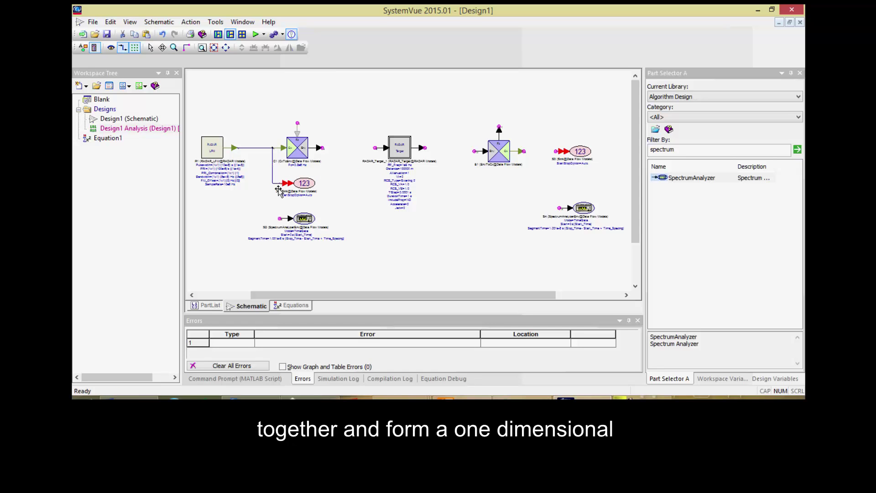
left_click_drag(279, 185, 279, 218)
left_click(338, 193)
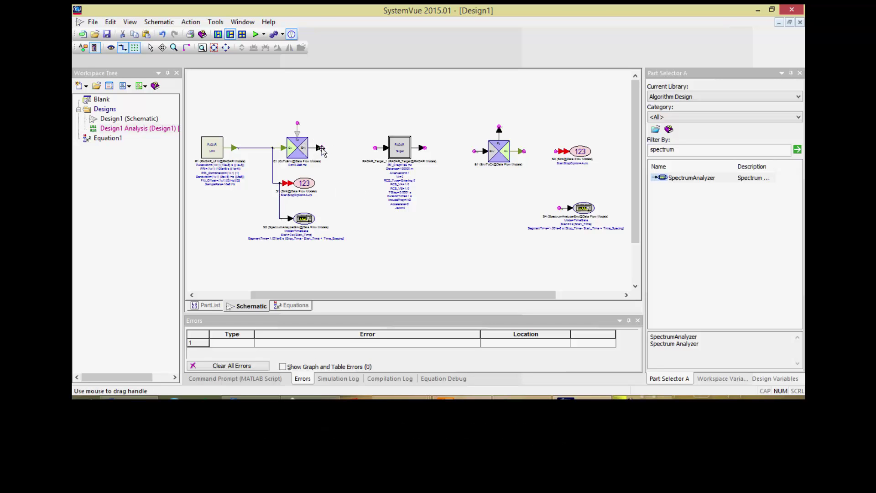
Step: Connect the CxToEnv output to the RADAR_Target input and the RADAR_Target output to the EnvToCx input
left_click_drag(323, 148, 385, 155)
left_click(448, 172)
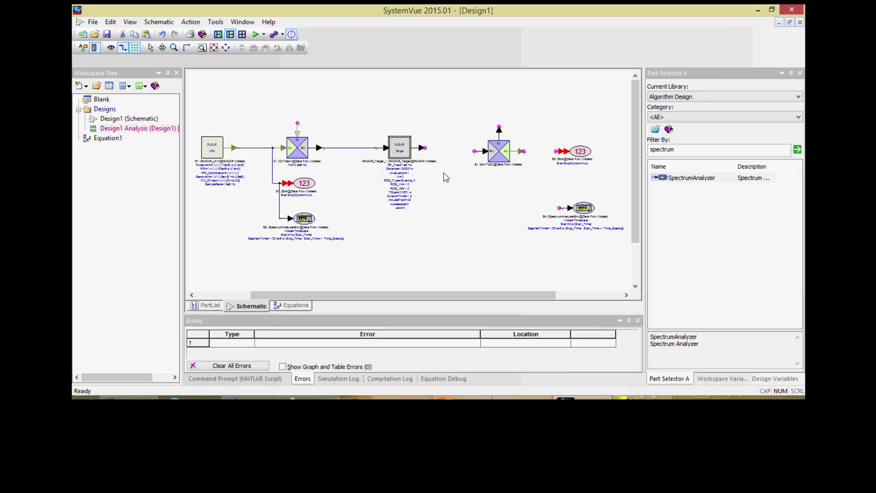
left_click_drag(425, 149, 495, 147)
left_click(500, 191)
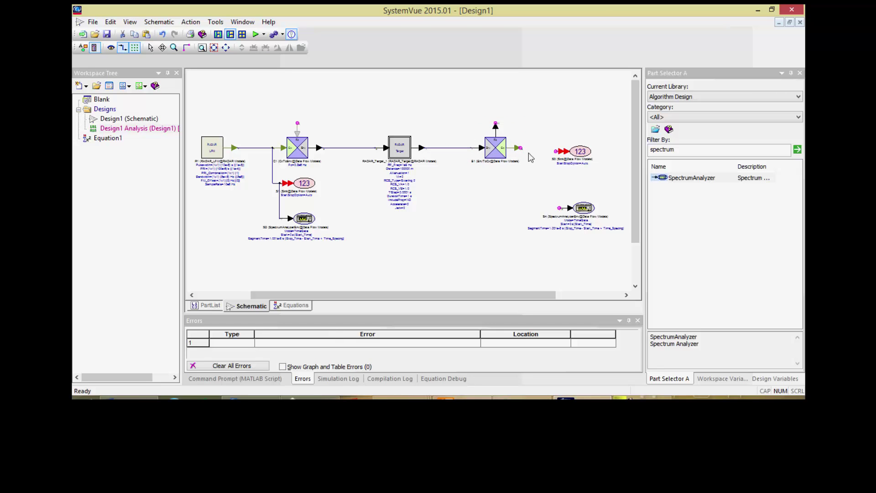
Step: Wire the EnvToCx output to the second Sink and the second SpectrumAnalyzer
left_click_drag(521, 147, 572, 155)
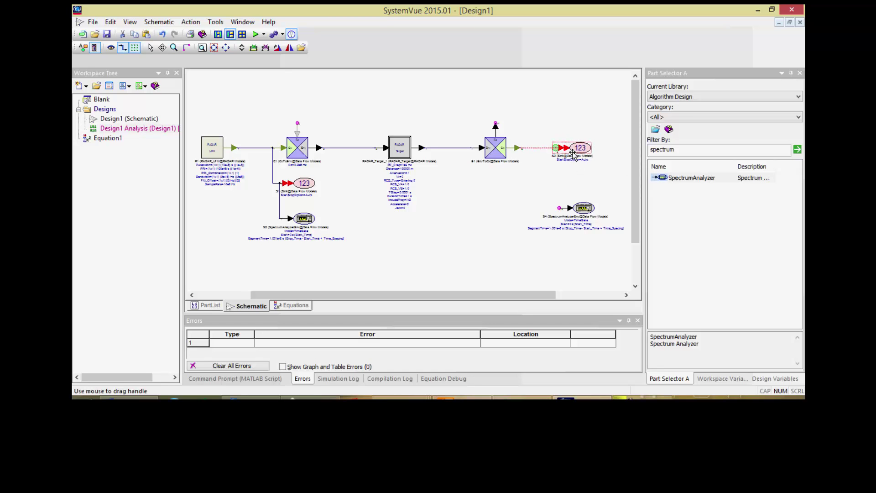
left_click(528, 176)
left_click_drag(519, 149, 559, 208)
left_click(571, 174)
left_click(399, 147)
Step: Set the RADAR_LFM source's Pulsewidth to the variable Tp and its PRI to the variable PRI
double_click(216, 149)
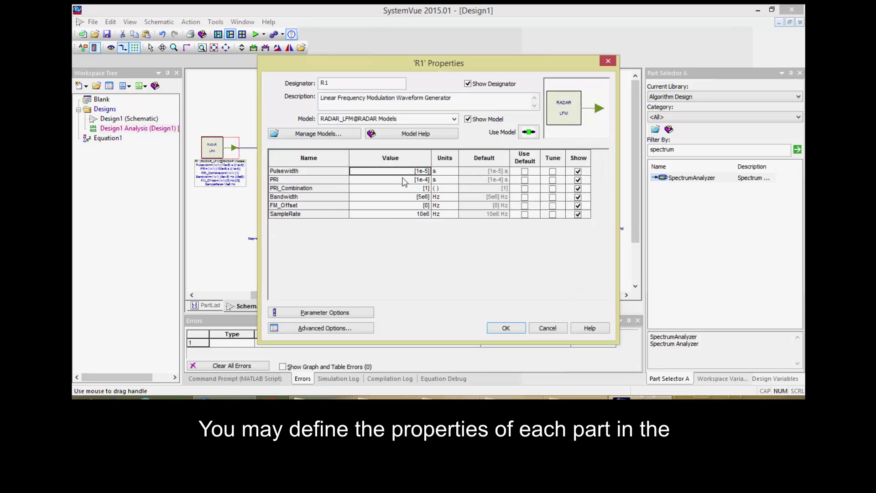
key("BackSpace")
key("BackSpace")
key("BackSpace")
key("BackSpace")
key("BackSpace")
key("BackSpace")
type("Tp")
left_click(404, 180)
key("BackSpace")
key("BackSpace")
key("BackSpace")
key("BackSpace")
key("BackSpace")
key("BackSpace")
type("PRI")
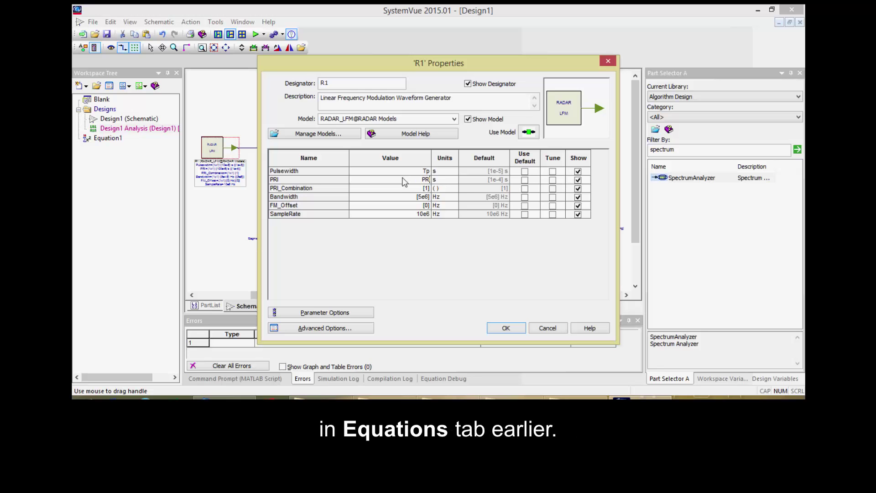
Step: Set the RADAR_LFM source's Bandwidth to BW and its SampleRate to Sample_Rate, and apply the properties
double_click(416, 196)
type("BW")
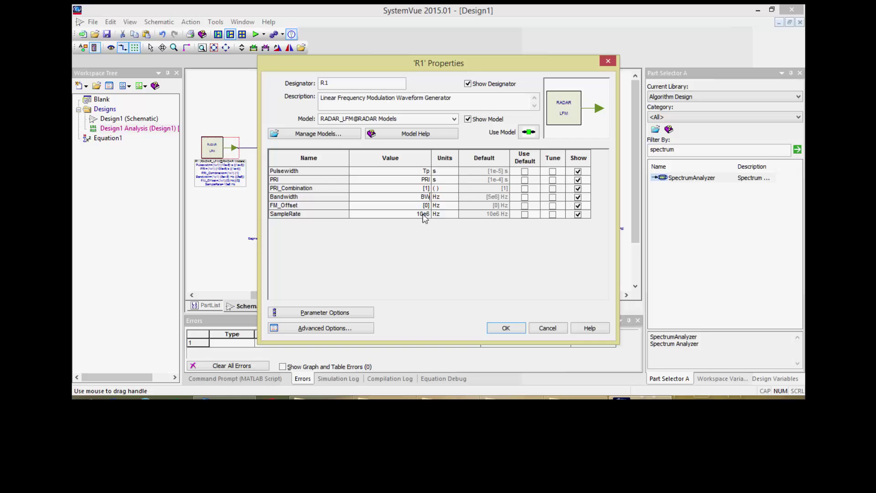
double_click(416, 214)
key("BackSpace")
type("Sample_Rat")
left_click(506, 328)
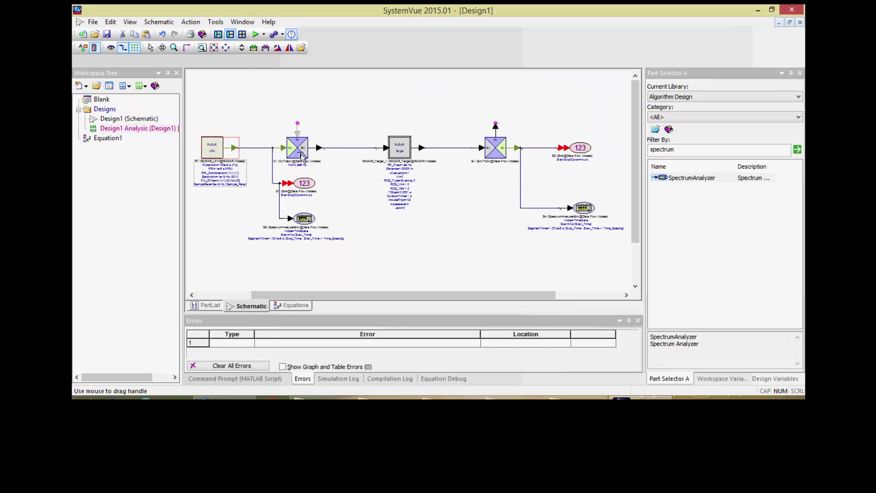
Step: Set the CxToEnv up-converter's Fc parameter to the variable Fc and apply the properties
double_click(301, 156)
left_click(427, 175)
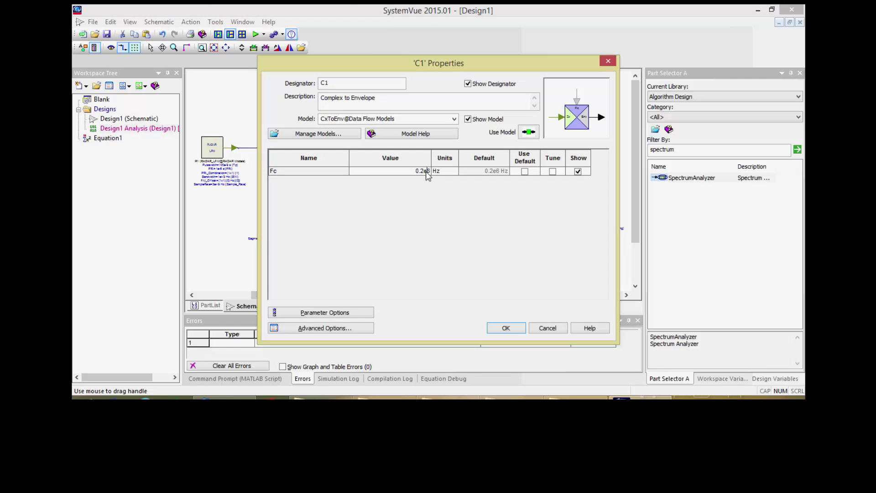
double_click(426, 172)
type("Fc")
left_click(514, 329)
Step: Set the RADAR_Target's RF_Freq to the variable Fc and its Distance to RC
double_click(397, 148)
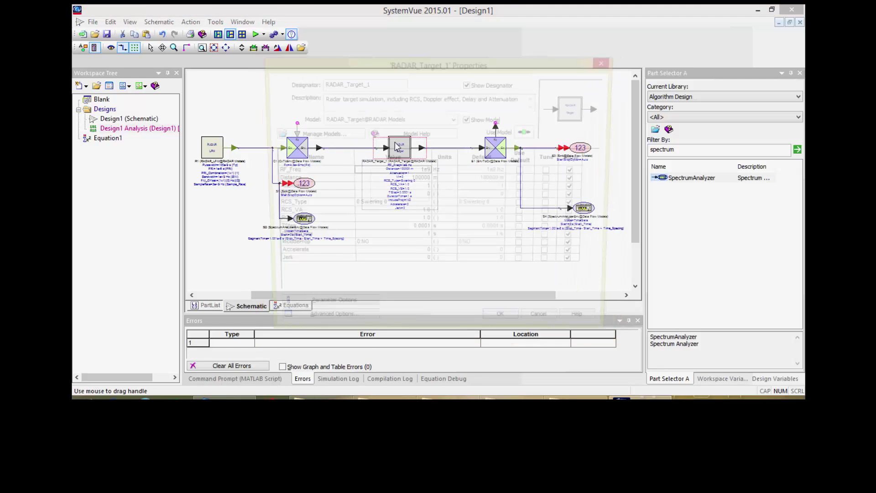
double_click(420, 172)
type("Fc")
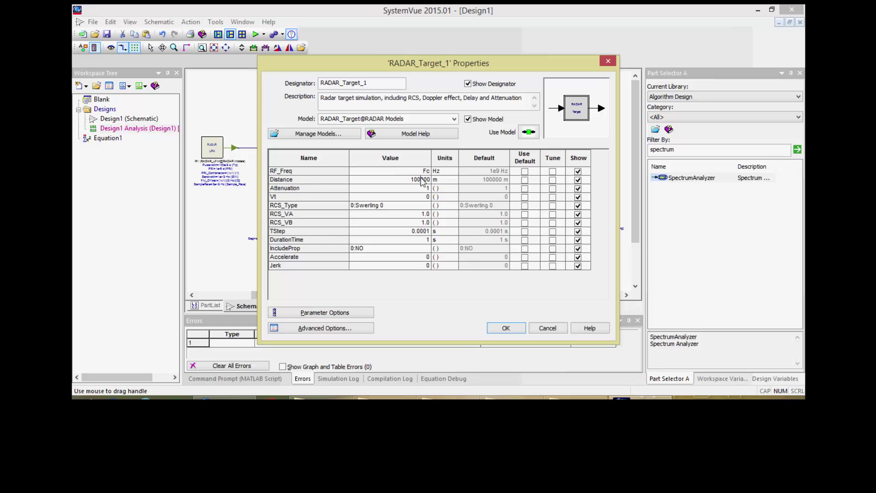
double_click(422, 181)
type("RC")
Step: Set the RADAR_Target's TStep to 1/Sample_Rate and its DurationTime to Stop_Time, and apply the properties
left_click(413, 232)
double_click(433, 232)
type("1/Sample_Rate")
left_click(422, 241)
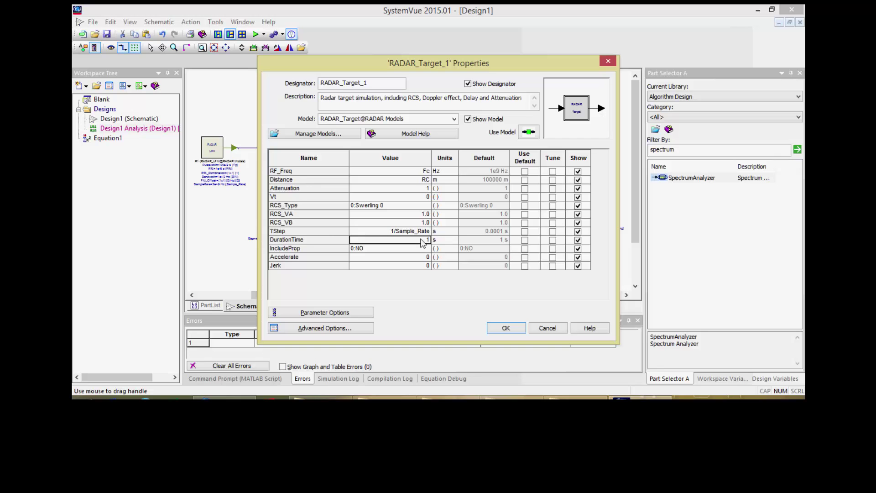
type("Stop_time")
left_click(437, 257)
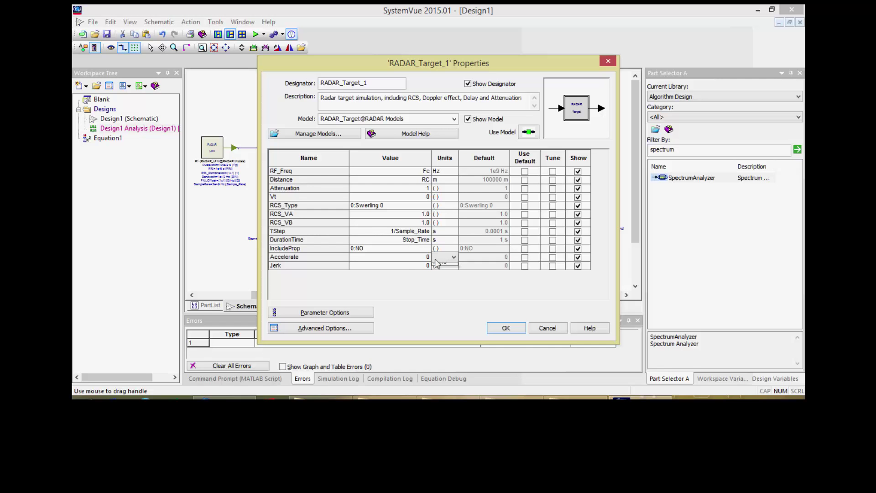
left_click(428, 290)
left_click(507, 328)
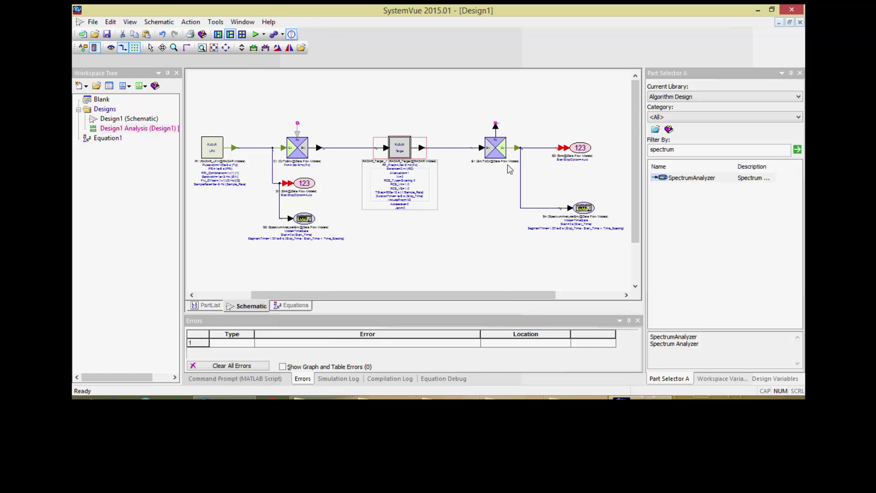
Step: Save the workspace as Lab03 in the My Workspaces folder
left_click(93, 22)
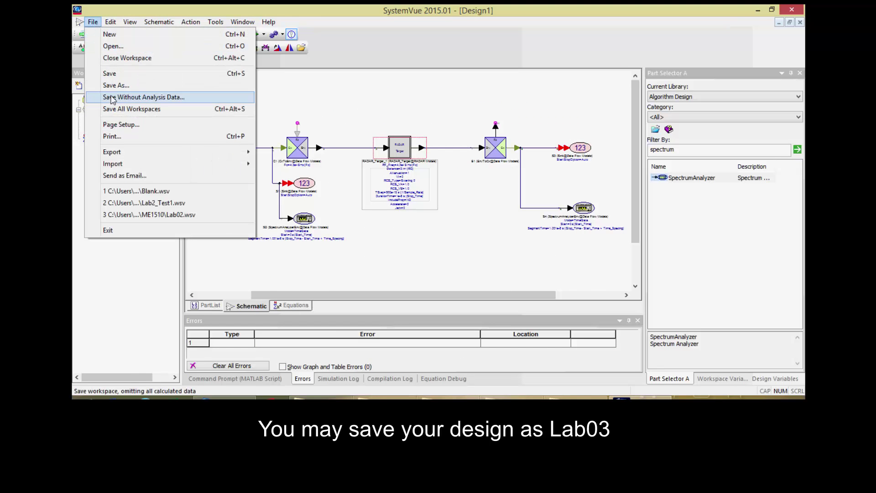
left_click(113, 76)
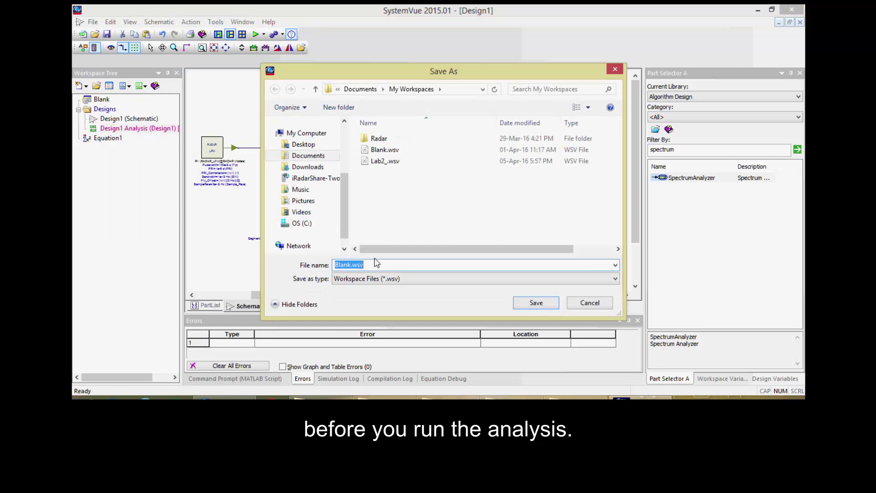
type("Lab03")
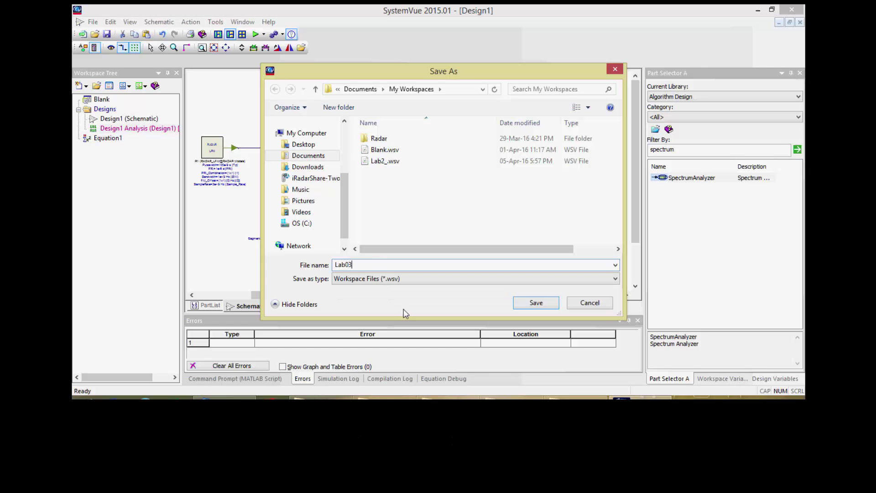
left_click(541, 303)
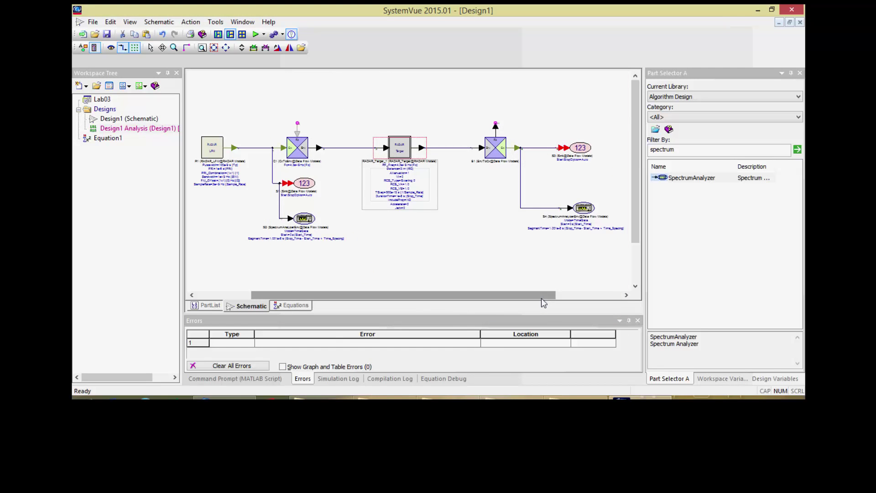
Step: Switch the model of the transmitter-side spectrum analyzer S2 to SpectrumAnalyzerCx@Data Flow Models
double_click(302, 218)
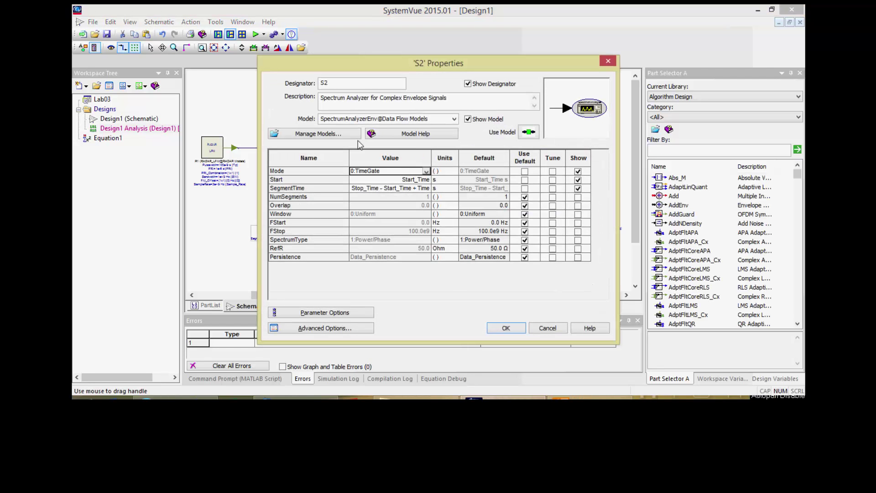
left_click(454, 118)
left_click(447, 134)
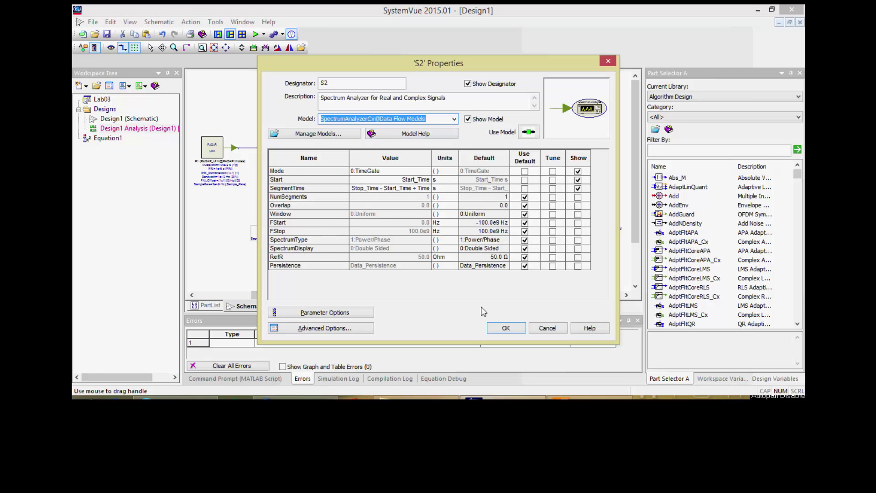
left_click(505, 328)
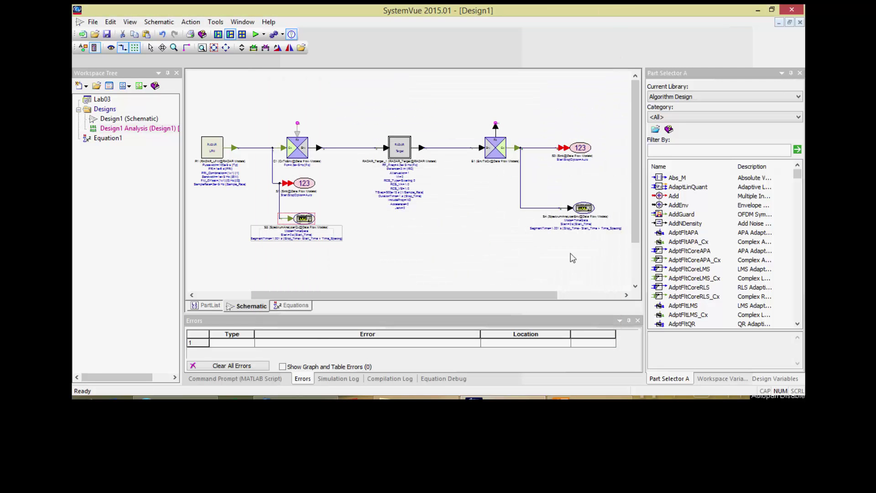
Step: Switch the model of the receiver-side spectrum analyzer S4 to SpectrumAnalyzerCx@Data Flow Models
double_click(582, 209)
left_click(454, 119)
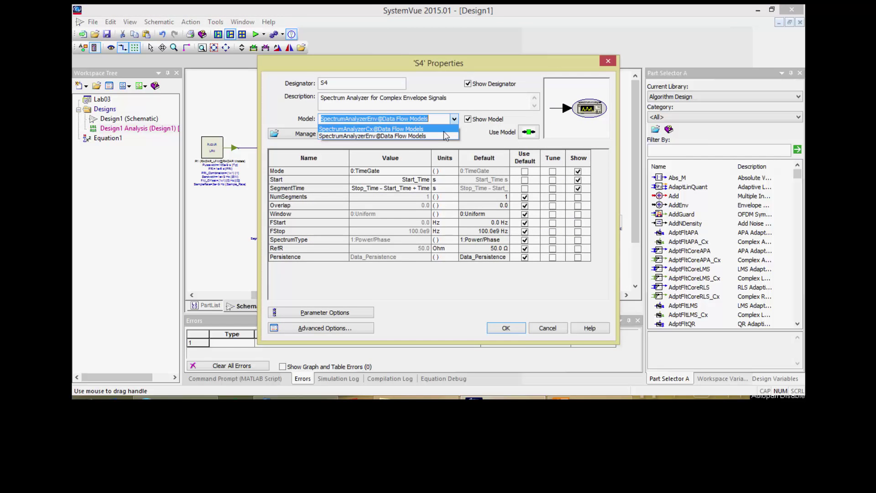
left_click(443, 131)
left_click(523, 329)
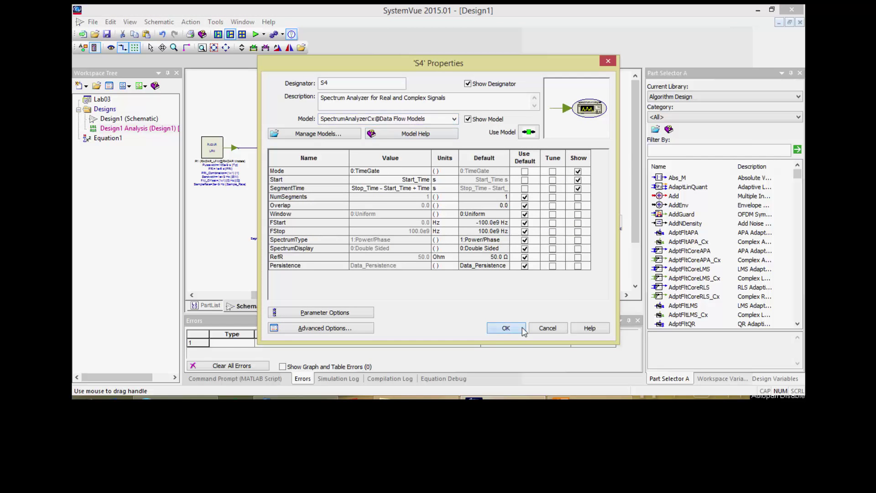
Step: Run the analysis and plot the S1 variable from the Design1 dataset on a new graph
left_click(255, 35)
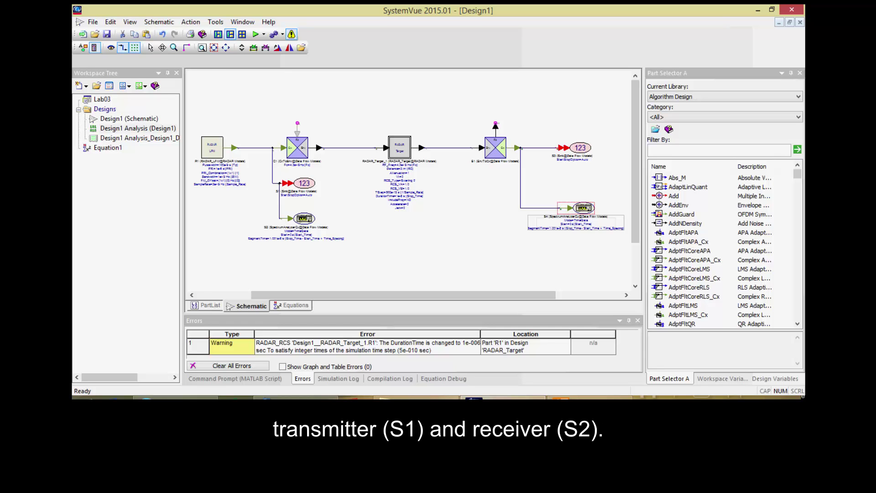
double_click(137, 138)
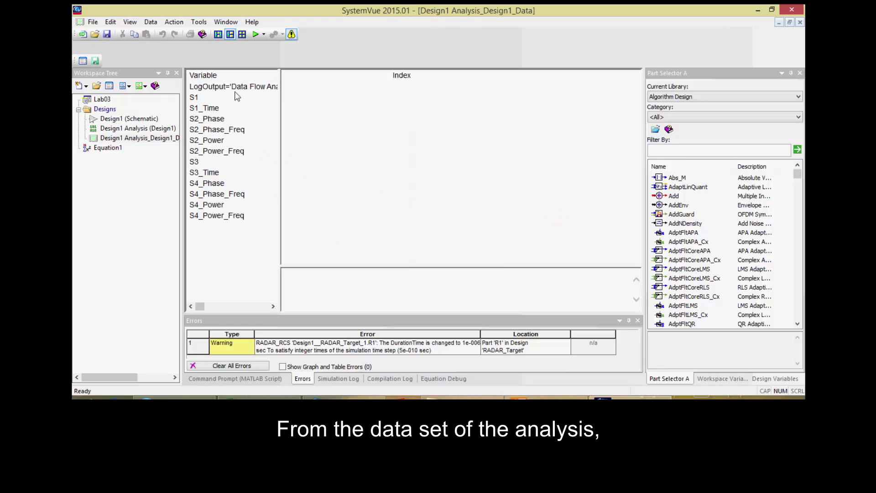
left_click(195, 98)
right_click(195, 98)
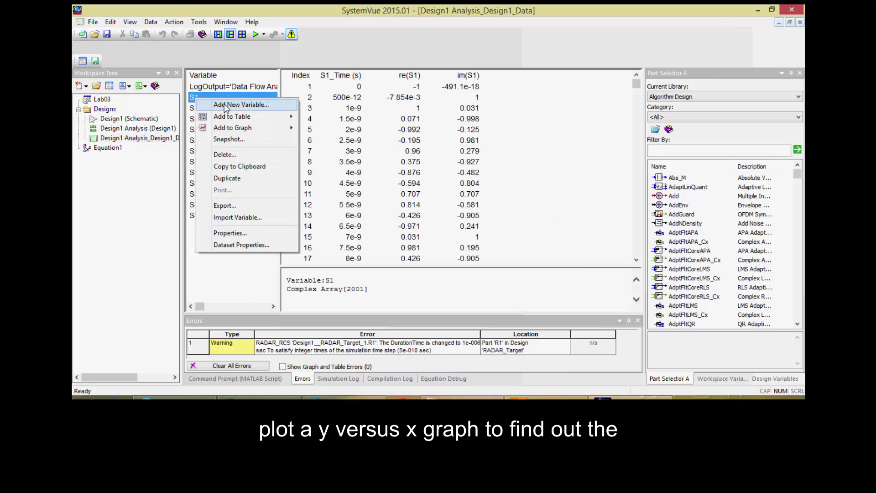
mouse_move(259, 129)
left_click(338, 130)
Step: Change the graph's S1 series to Y versus X, with S1_Time as X data and S1 as Y data
right_click(313, 134)
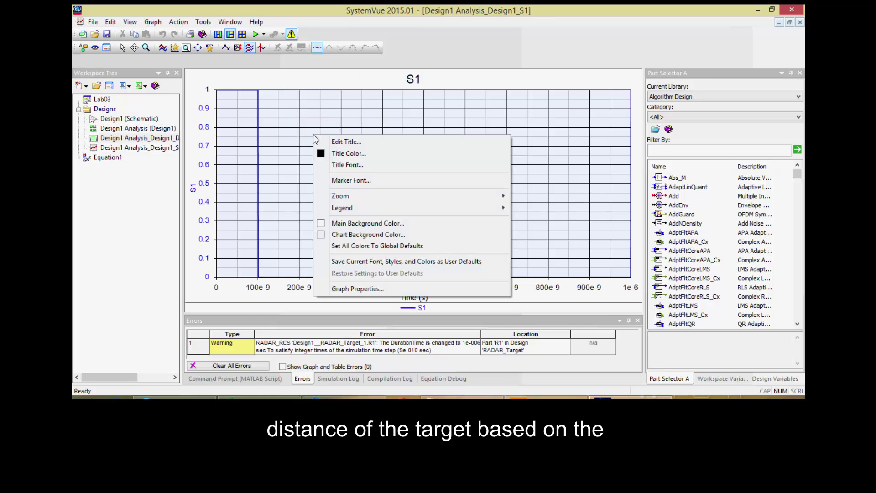
left_click(358, 289)
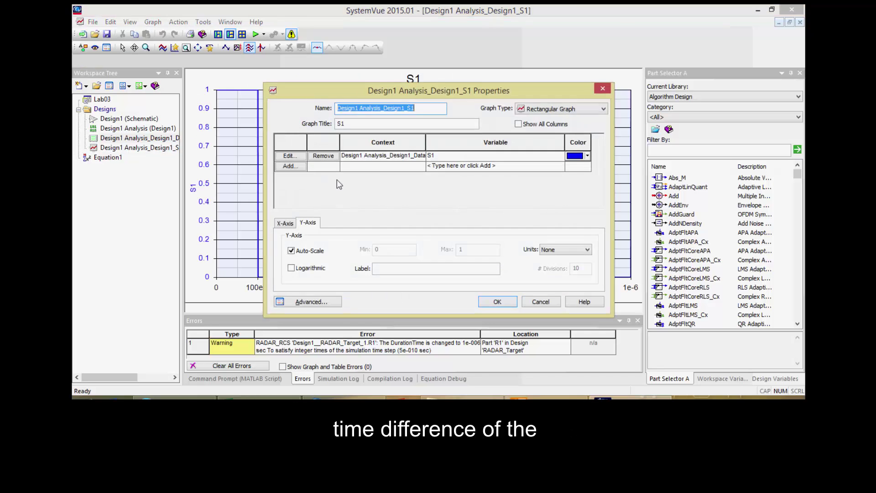
left_click(305, 156)
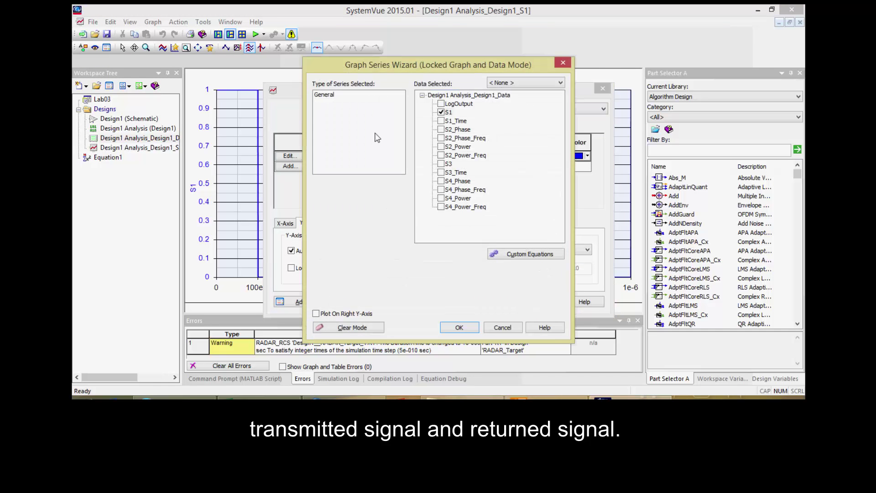
double_click(386, 110)
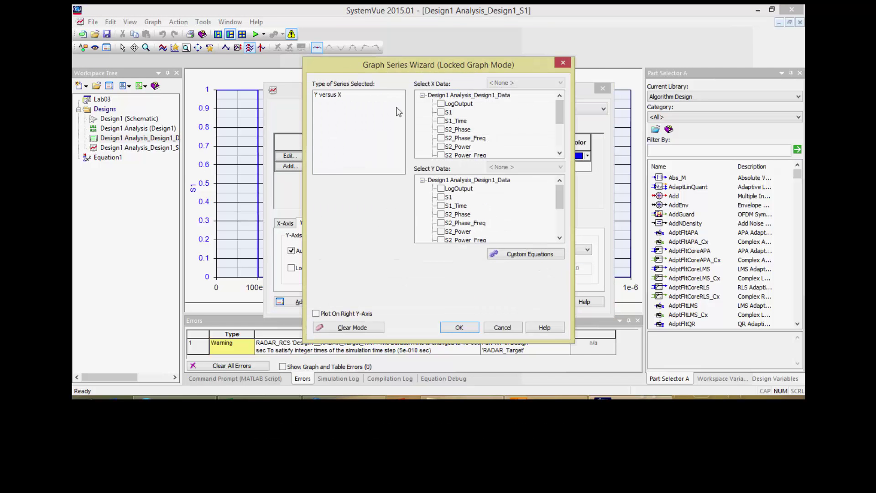
left_click(441, 120)
left_click(441, 196)
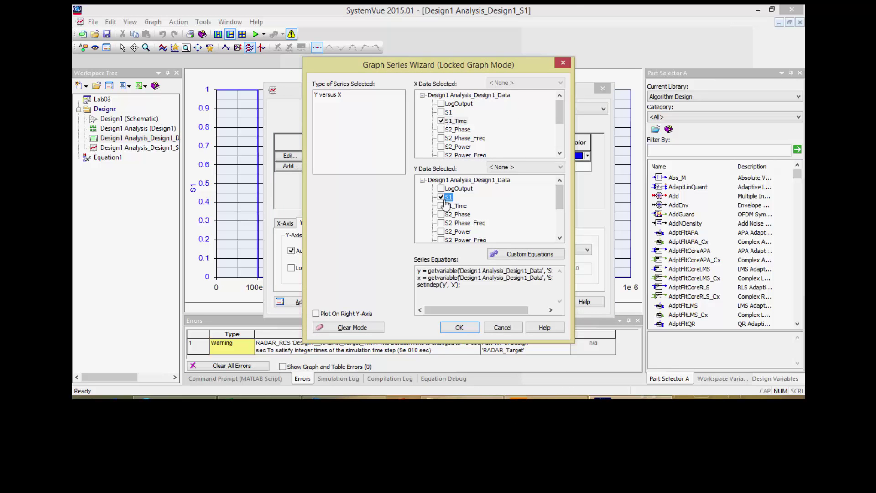
Step: Insert the custom equation y = real(y); after the S1 line so the series plots only its real part, and accept the series
left_click(513, 254)
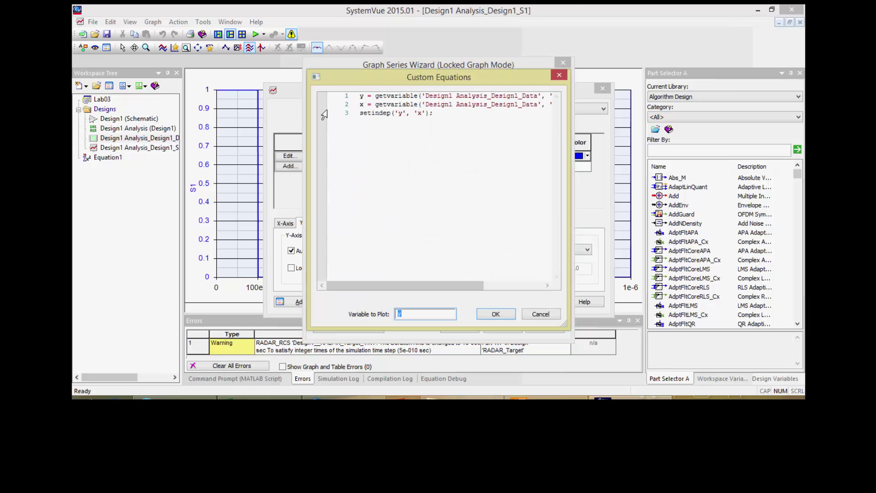
left_click(363, 106)
key("Return")
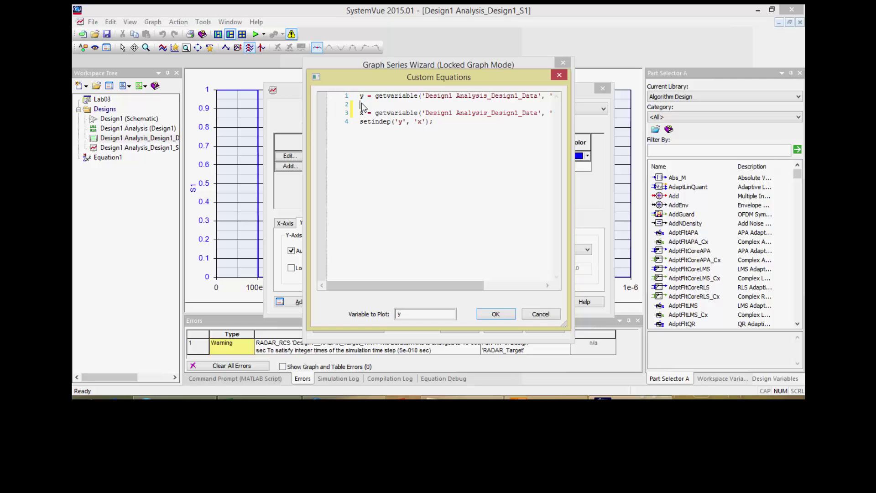
type("y = rea")
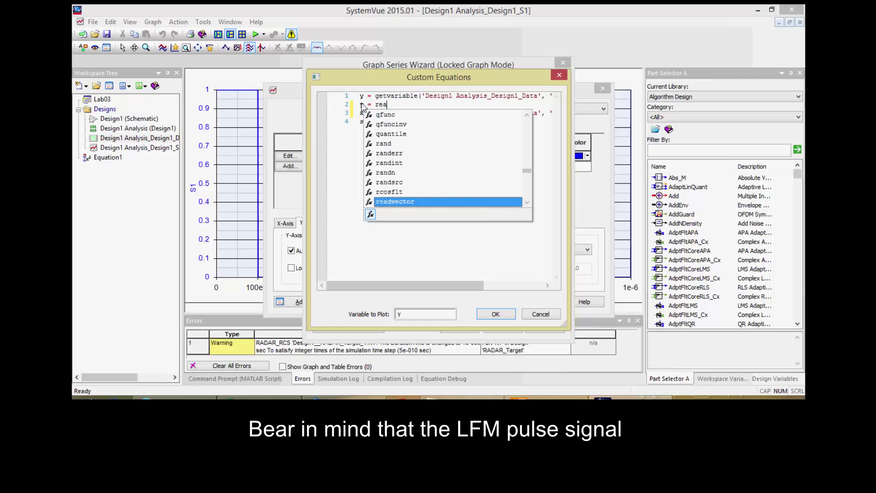
type("l(y);")
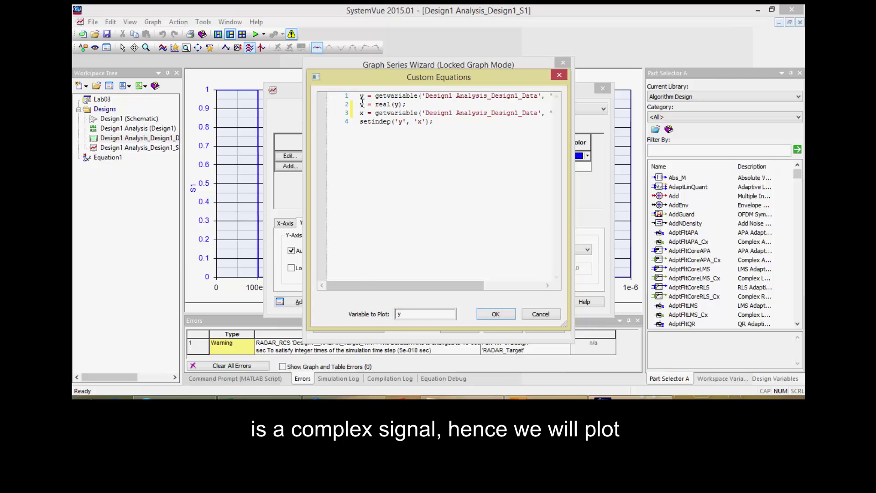
left_click_drag(571, 161, 640, 173)
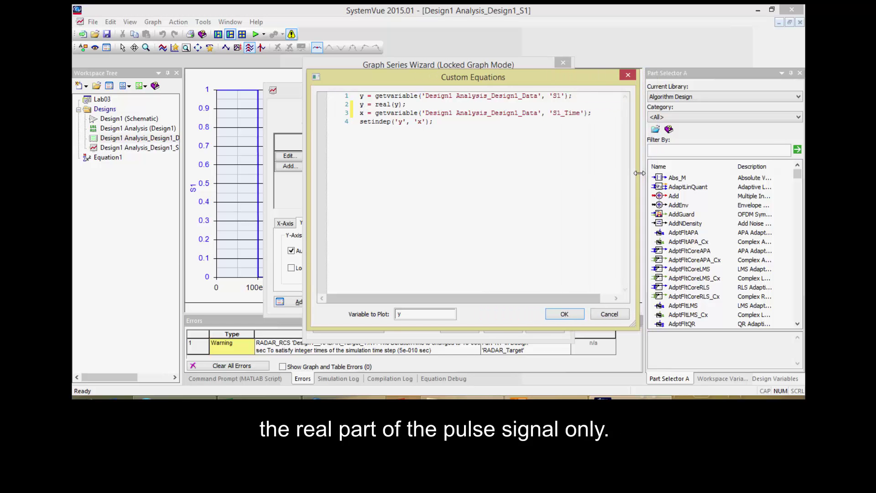
left_click(564, 314)
left_click(461, 327)
left_click(480, 237)
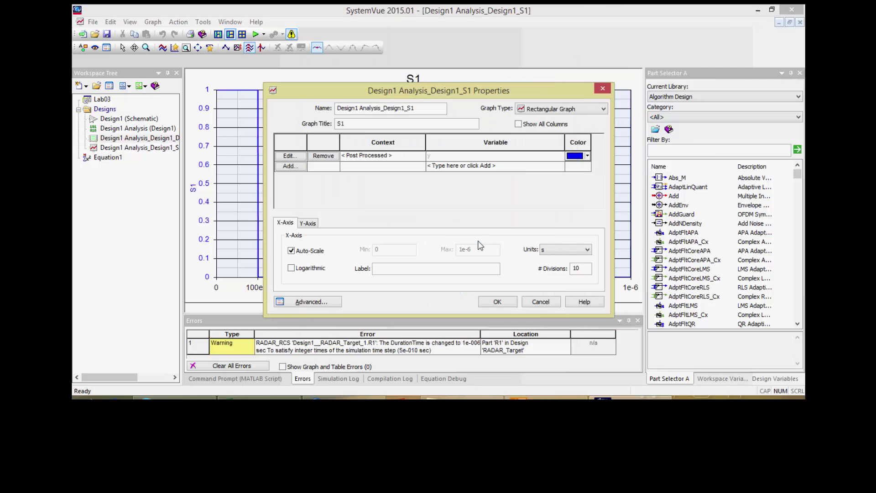
Step: Add a second Y versus X series to the graph, with S1_Time as X data and S3 as Y data
left_click(290, 167)
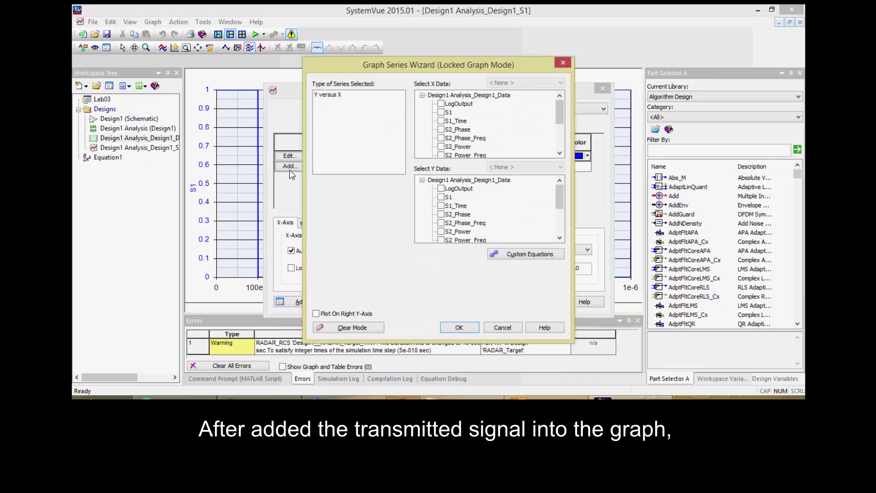
left_click(333, 96)
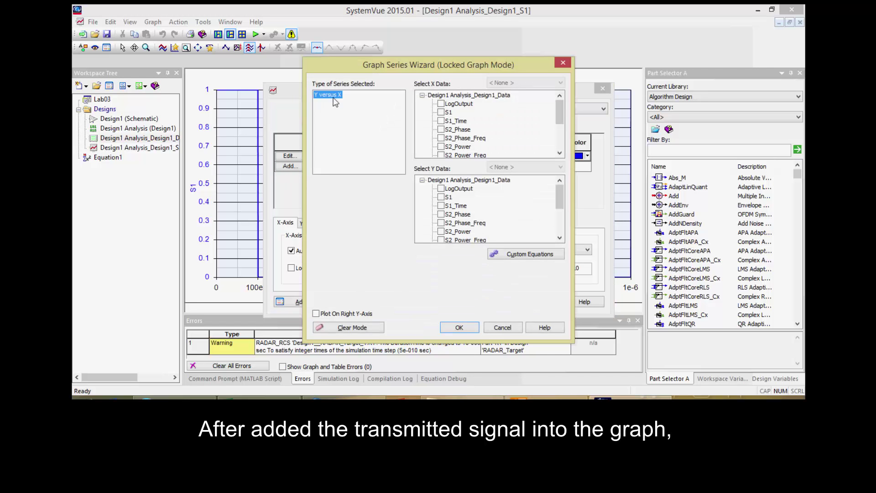
left_click(441, 121)
left_click_drag(558, 206, 559, 218)
left_click(441, 214)
Step: Insert the custom equation y = real(y); after the S3 line, then accept the series and apply the graph properties
left_click(512, 254)
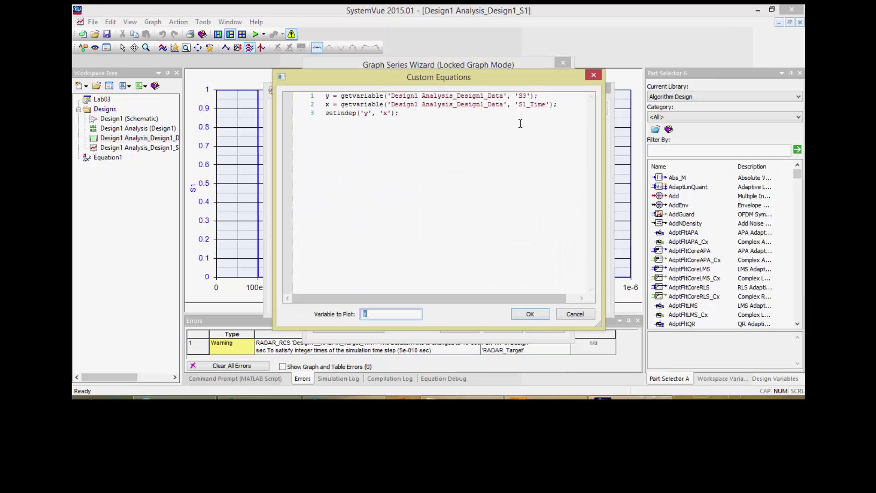
left_click(546, 93)
key("Return")
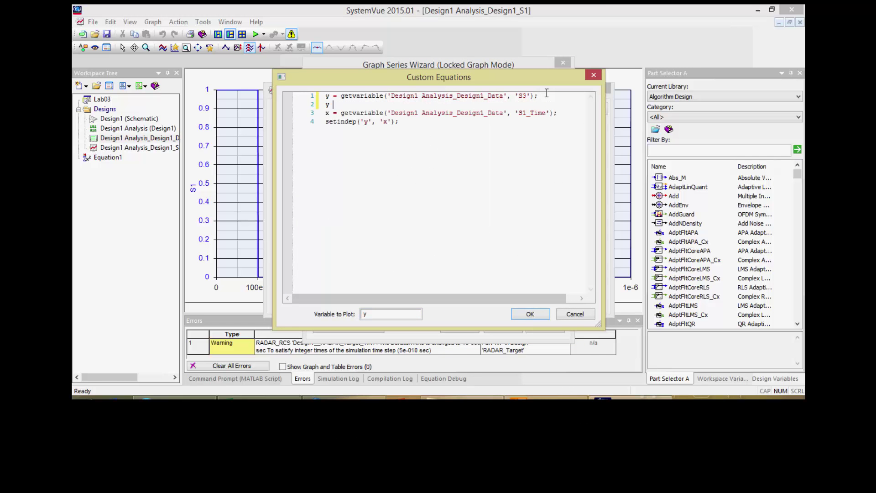
type("= real(y);")
left_click(529, 314)
left_click(468, 328)
left_click(497, 302)
scroll(296, 178, "up", 2)
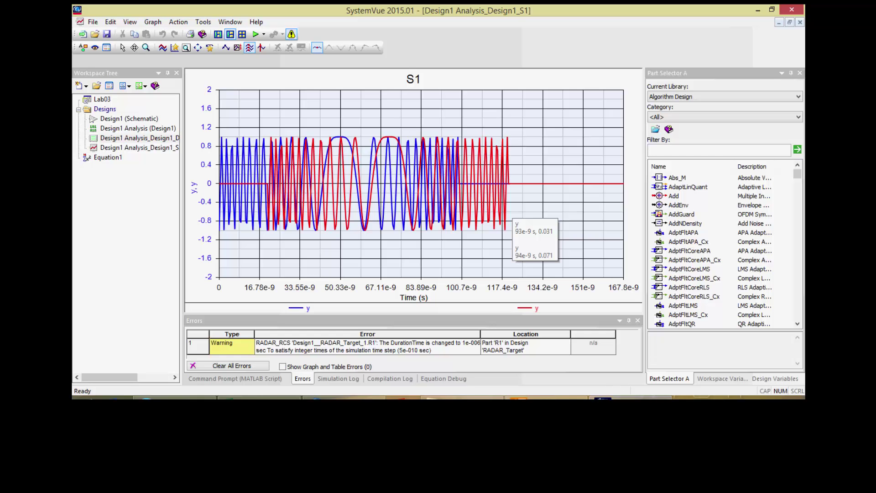
scroll(220, 192, "up", 2)
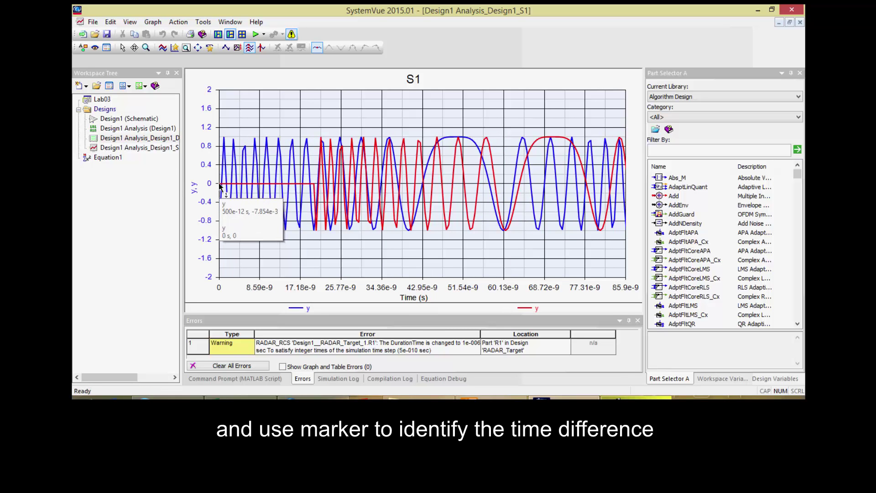
Step: Place graph markers at 0 s, where the transmitted signal starts, and at 20e-9 s, where the received signal starts
left_click(219, 185)
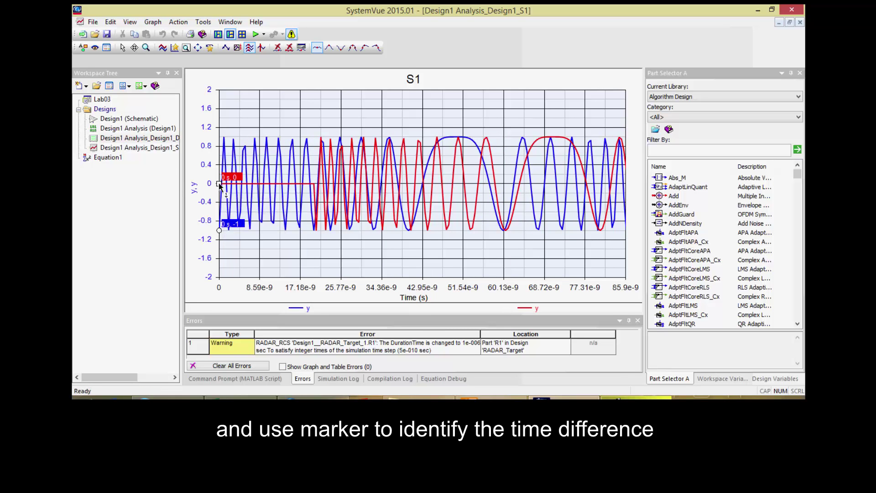
left_click(315, 186)
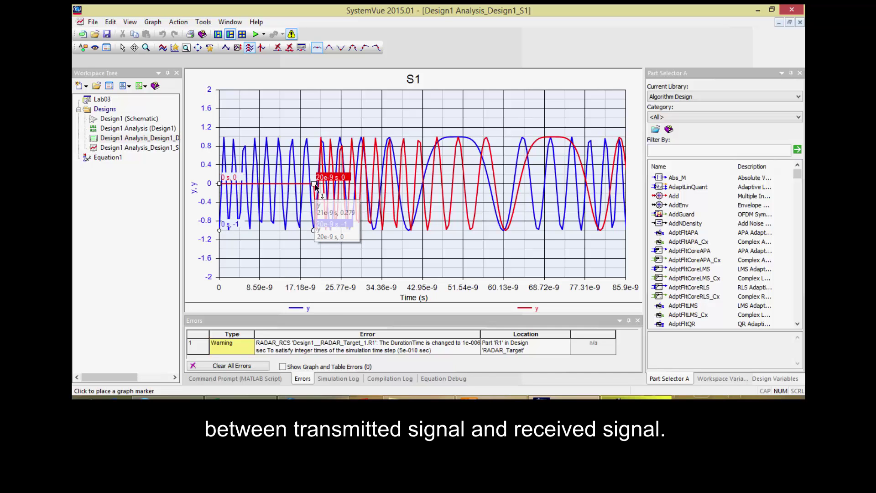
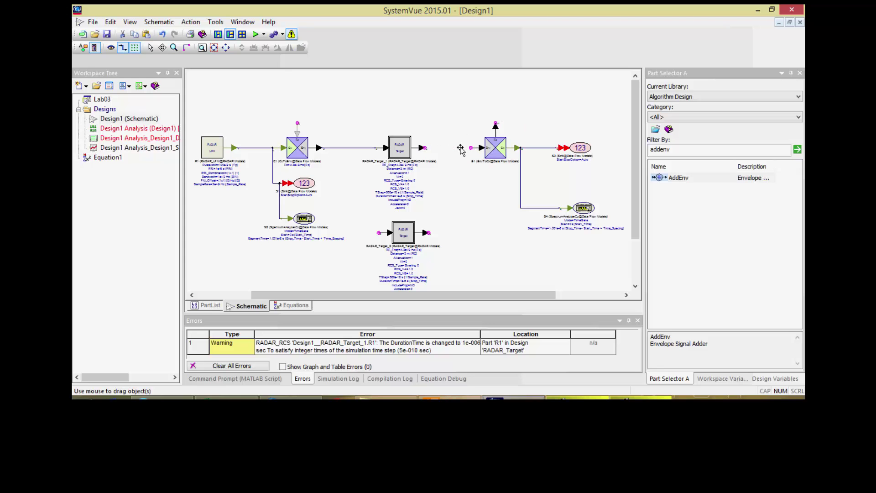
Step: Shift the S3 sink, S4 spectrum analyzer and envelope-to-complex converter to the right, and insert an AddEnv part before the converter
left_click_drag(582, 154, 611, 157)
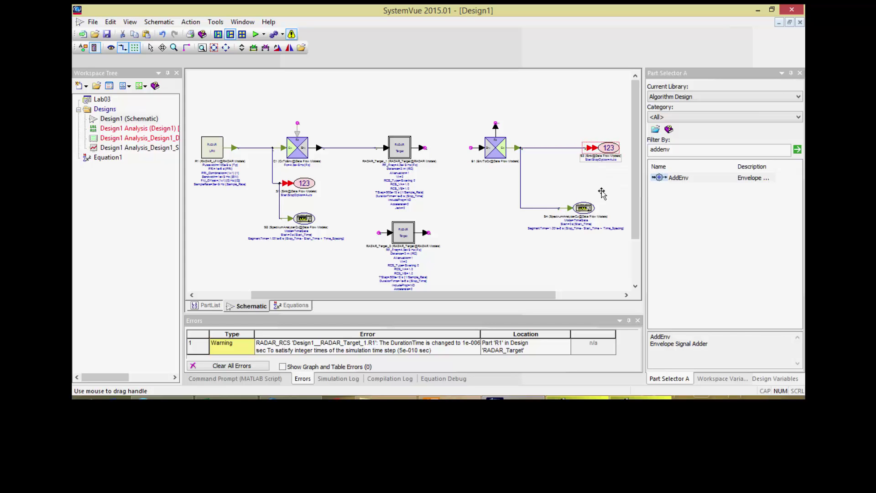
left_click_drag(585, 211, 607, 212)
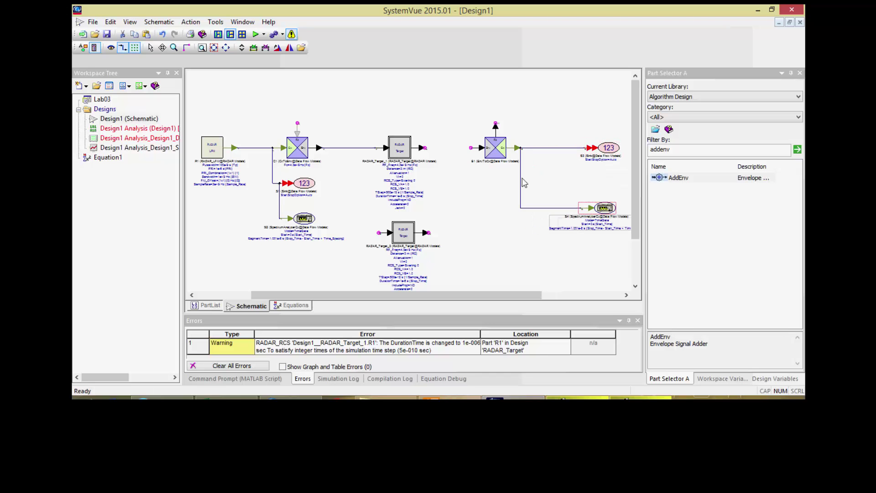
left_click_drag(502, 143, 538, 145)
left_click(617, 191)
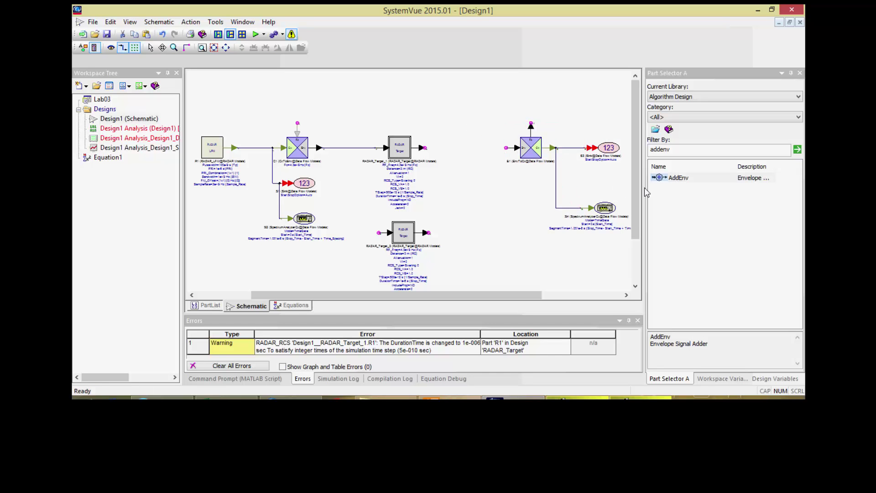
left_click_drag(685, 177, 463, 147)
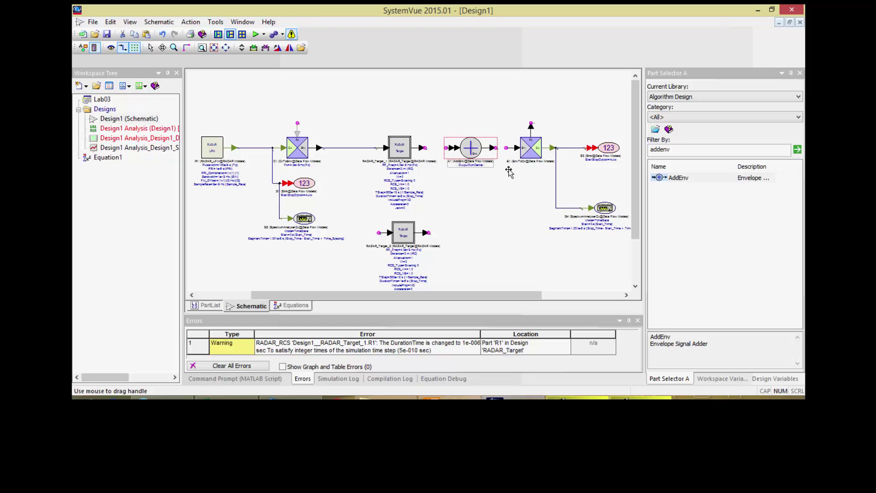
left_click(538, 205)
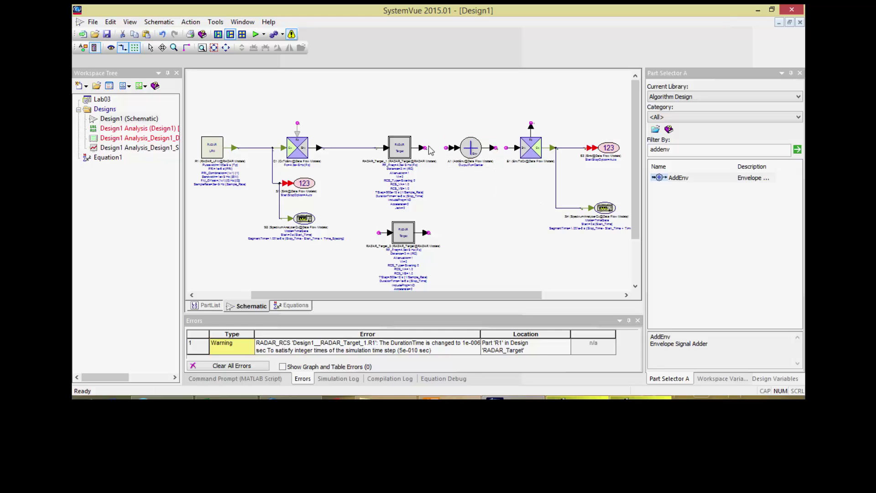
Step: Wire both radar targets into the adder, the adder into the output converter, and the first converter's output into RADAR_Target_2
left_click_drag(429, 149, 445, 147)
left_click(512, 199)
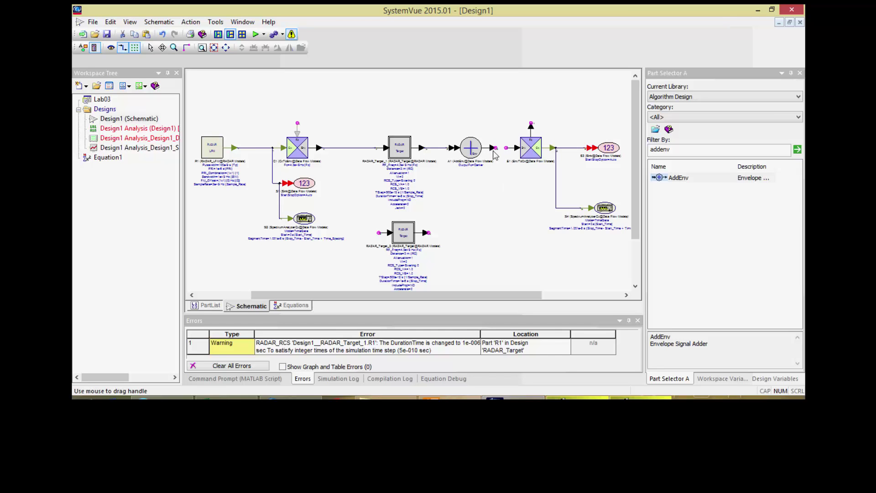
left_click_drag(495, 153, 506, 148)
left_click_drag(325, 151, 383, 224)
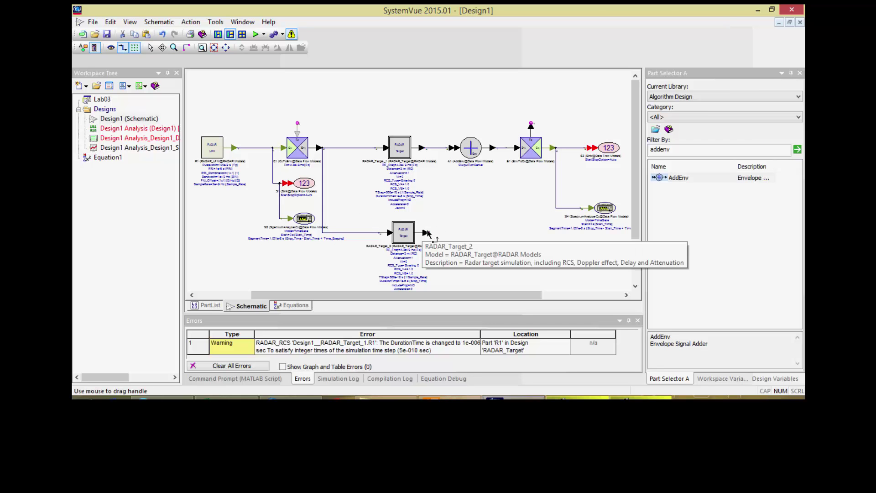
left_click_drag(428, 232, 449, 147)
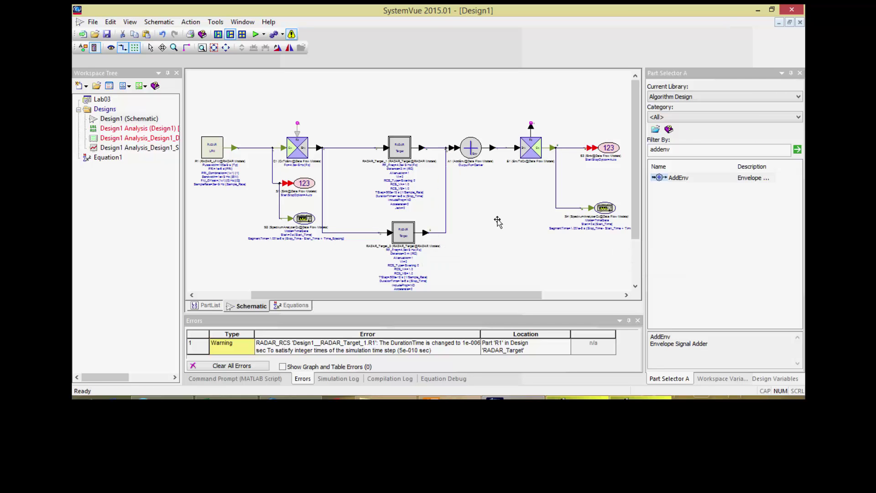
Step: Set the Distance of RADAR_Target_2 to RC+0.15 m and accept its properties
double_click(404, 237)
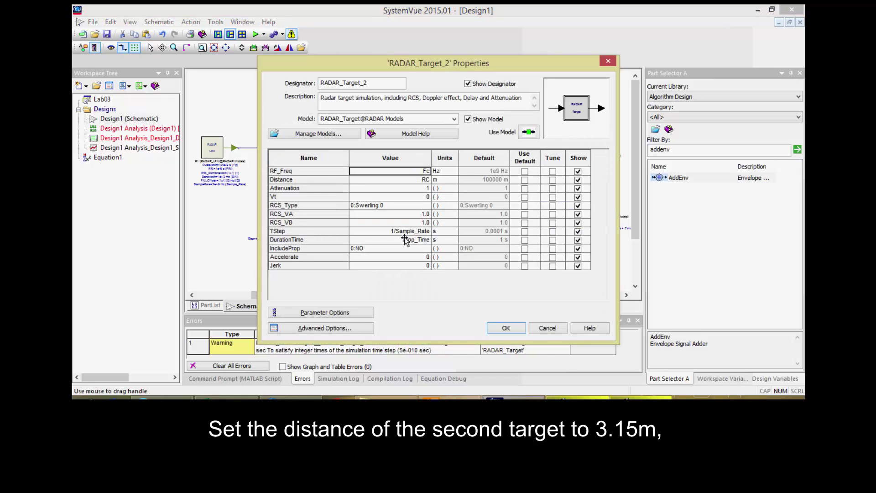
left_click(429, 182)
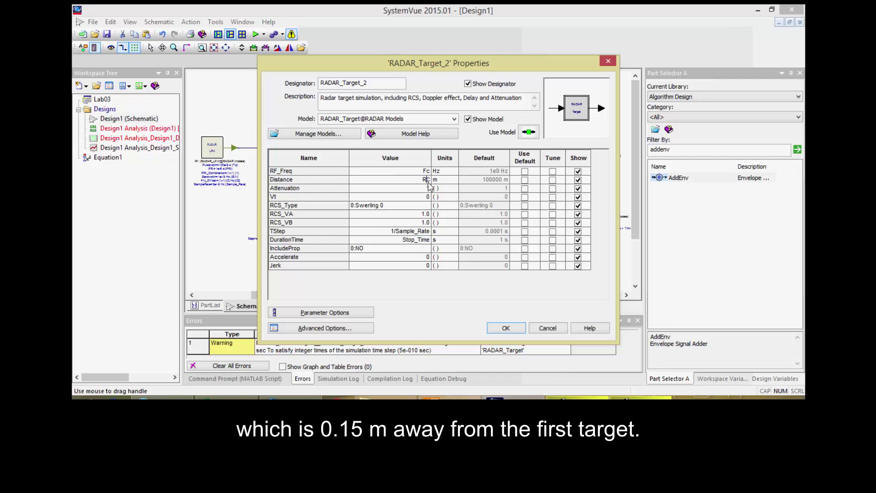
left_click(455, 179)
left_click(445, 182)
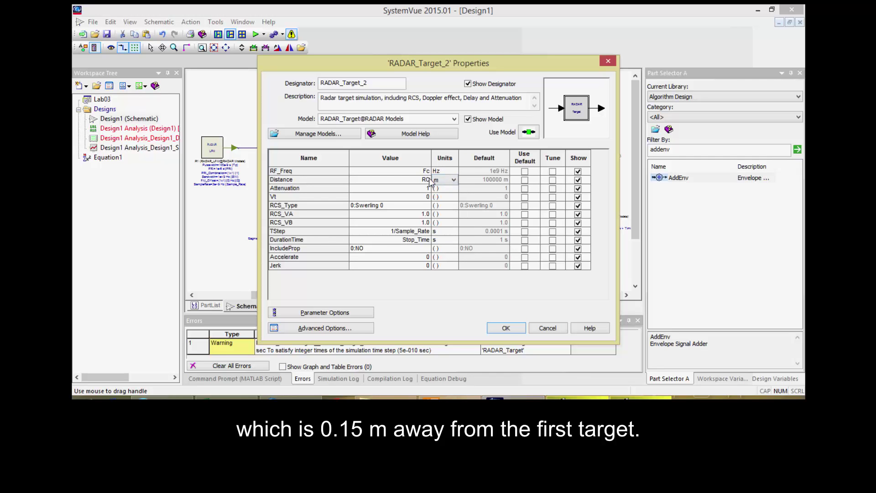
left_click(421, 179)
type("+")
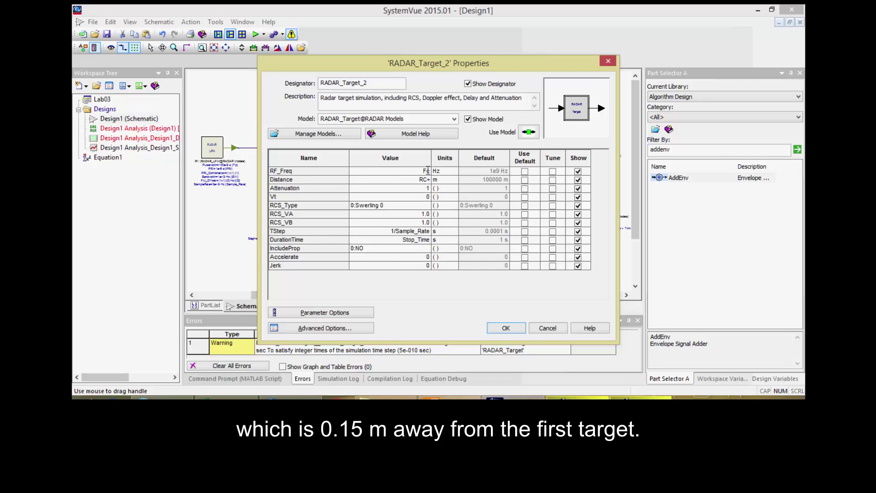
type("0.15")
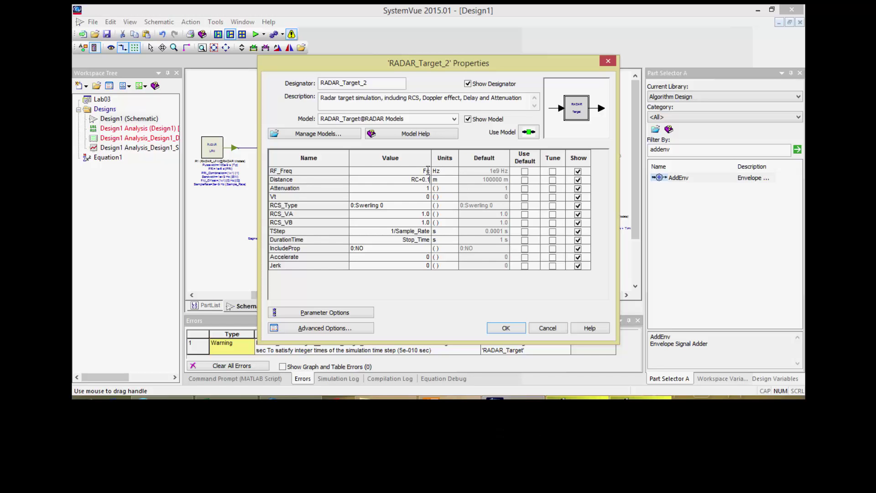
left_click(506, 327)
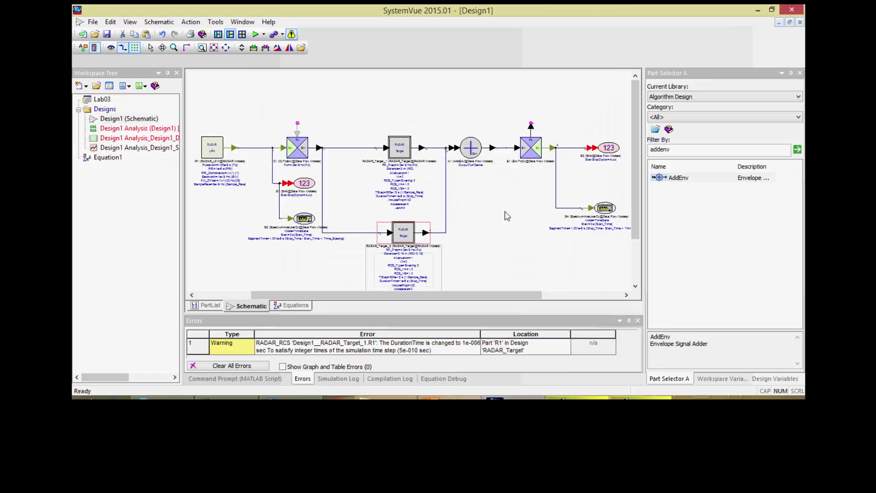
Step: Run the analysis and open the S1 graph to examine the returns from the two closely spaced targets
left_click(253, 35)
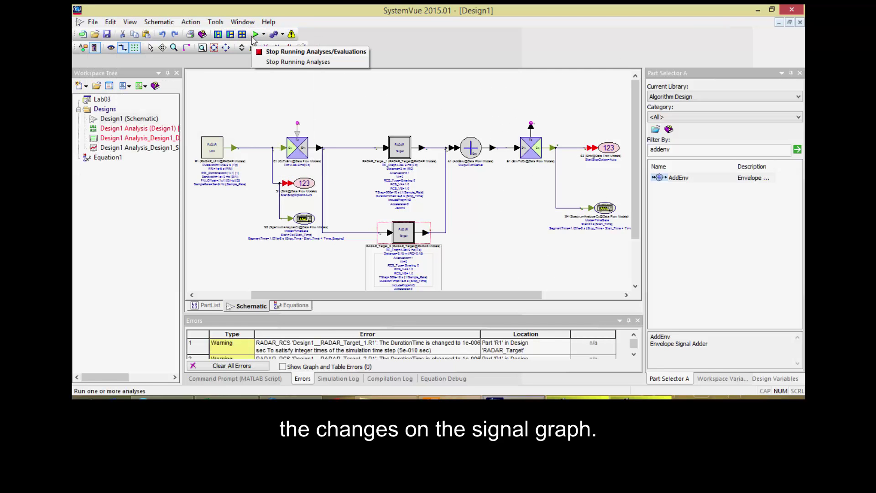
double_click(151, 149)
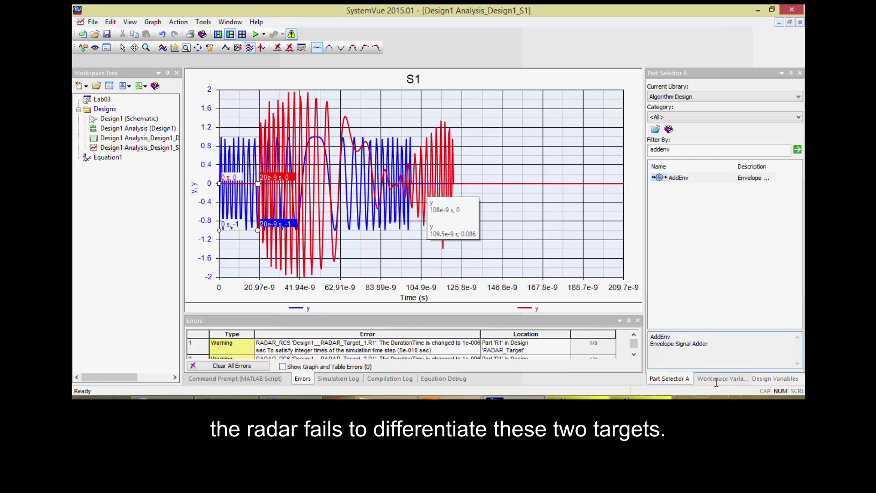
Step: Return to the Design1 schematic and set the Distance of RADAR_Target_2 to RC+15 m
double_click(135, 120)
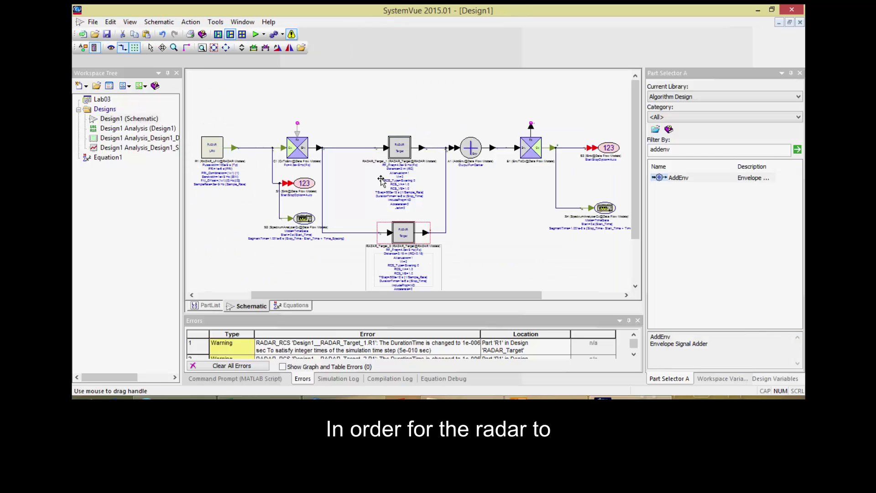
double_click(404, 238)
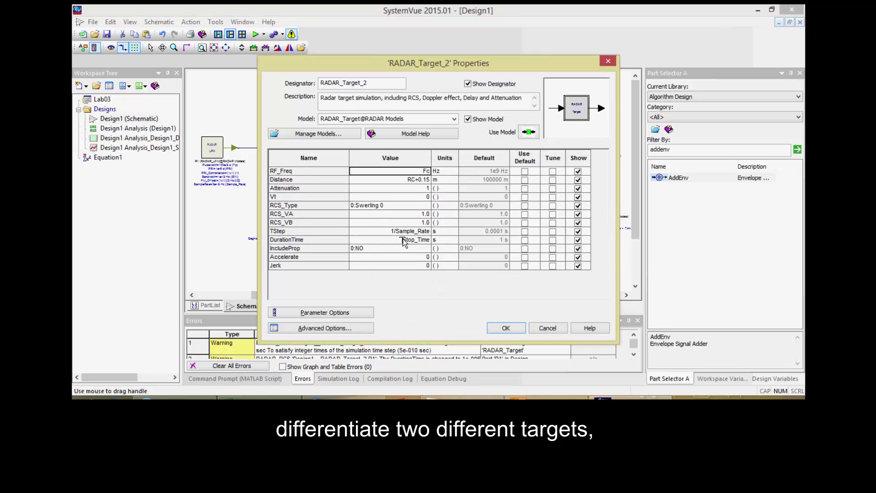
left_click(431, 182)
key("BackSpace")
key("BackSpace")
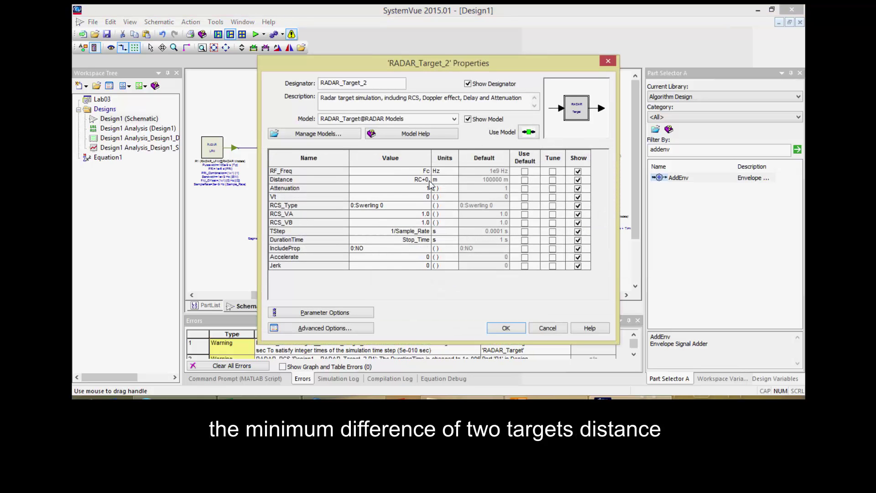
key("BackSpace")
type("15")
left_click(512, 332)
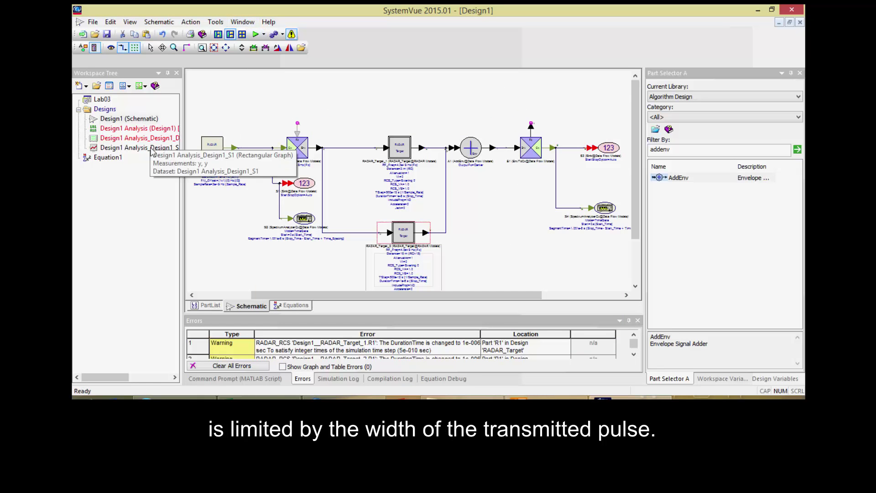
Step: Rerun the analysis and open the S1 graph to compare the returns at the larger target separation
left_click(256, 34)
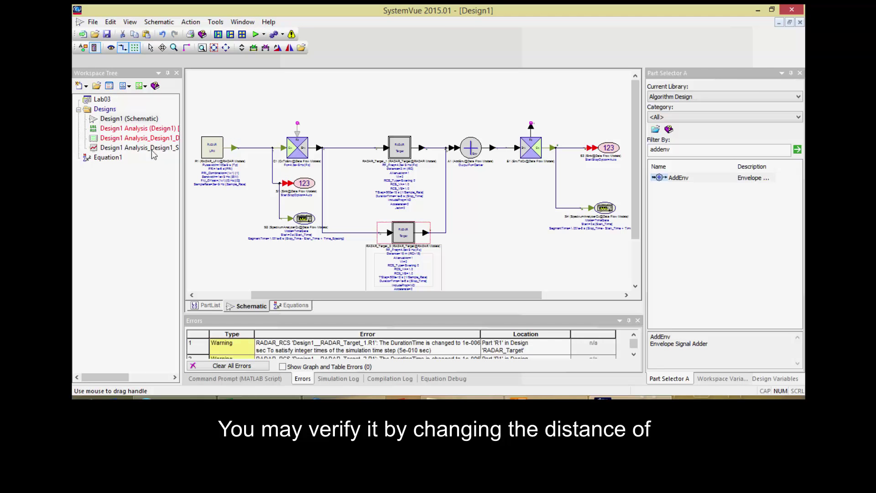
double_click(152, 150)
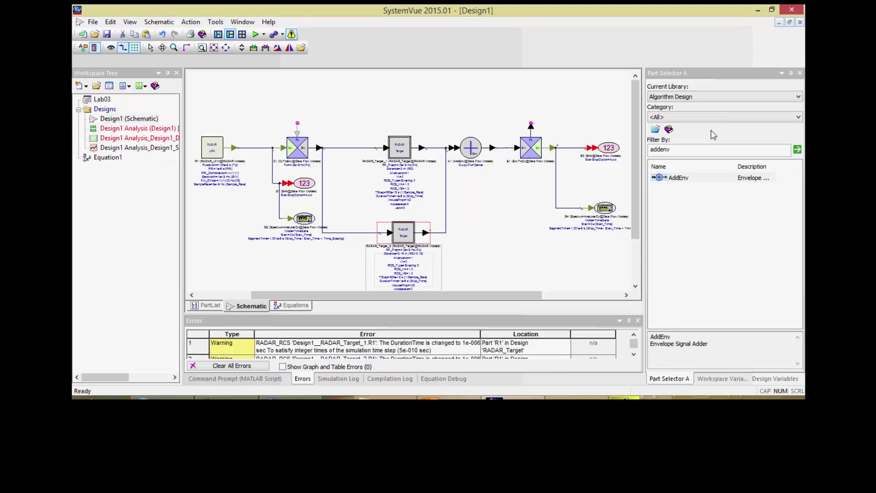
Step: Find RADAR_MatchedSrc in the RADAR Parts library with the filter Radar_matc and place it above RADAR_Target_1 in the schematic
left_click(711, 97)
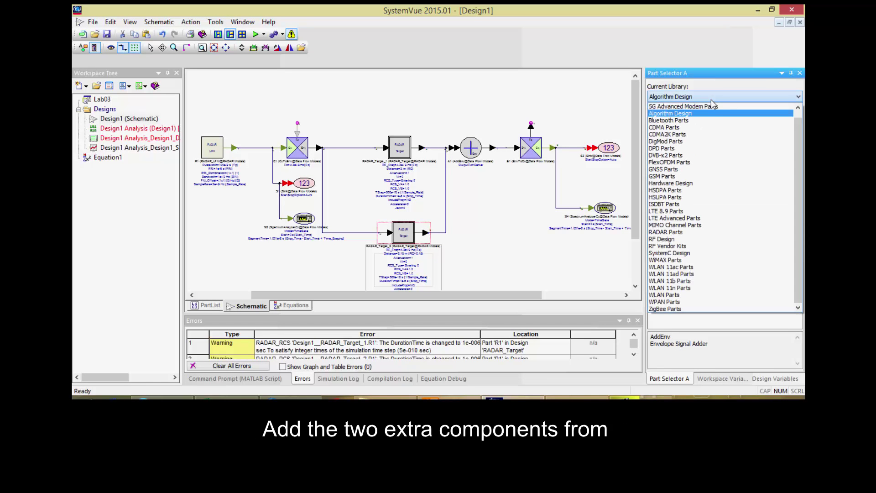
left_click(674, 232)
double_click(681, 154)
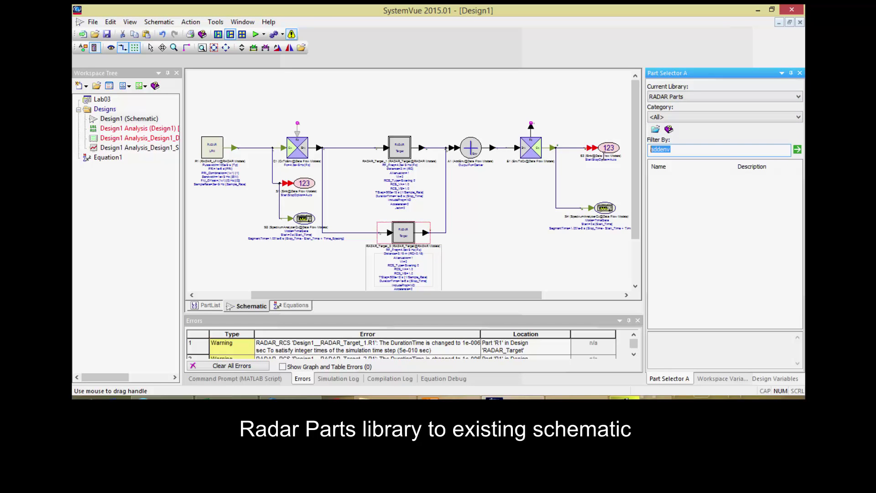
type("Radar_")
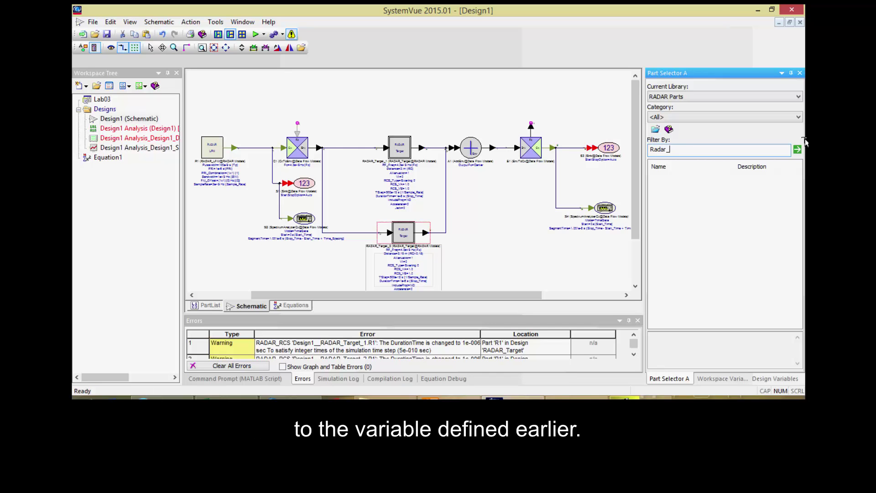
type("math")
key("BackSpace")
type("c")
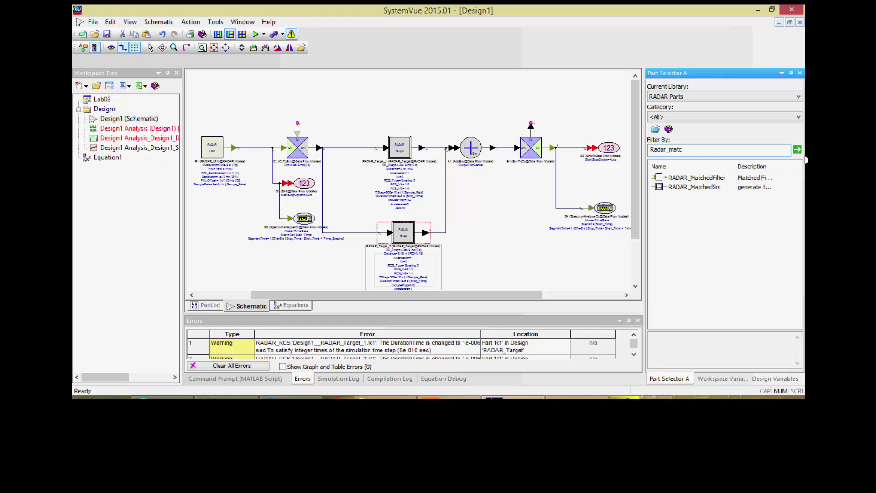
left_click(713, 188)
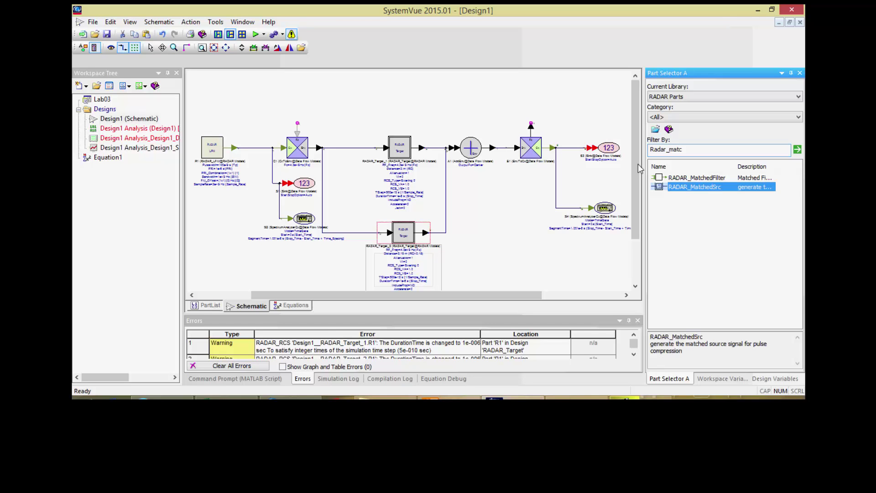
left_click(393, 83)
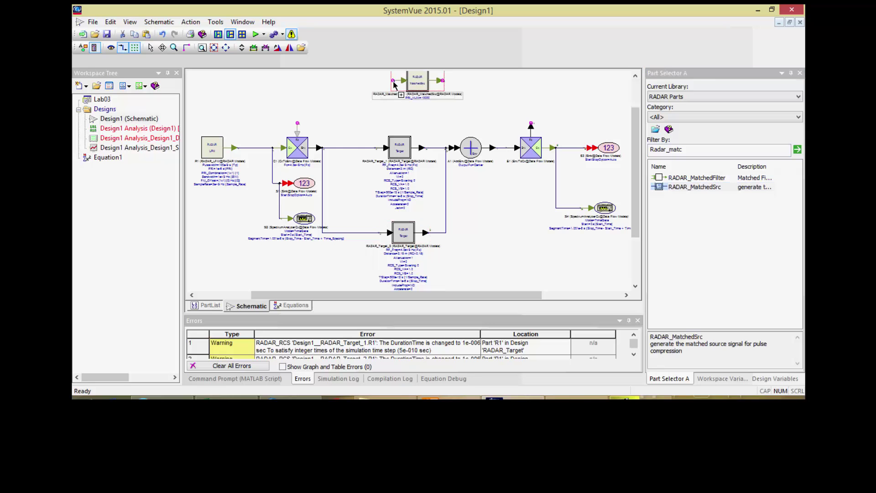
left_click(225, 47)
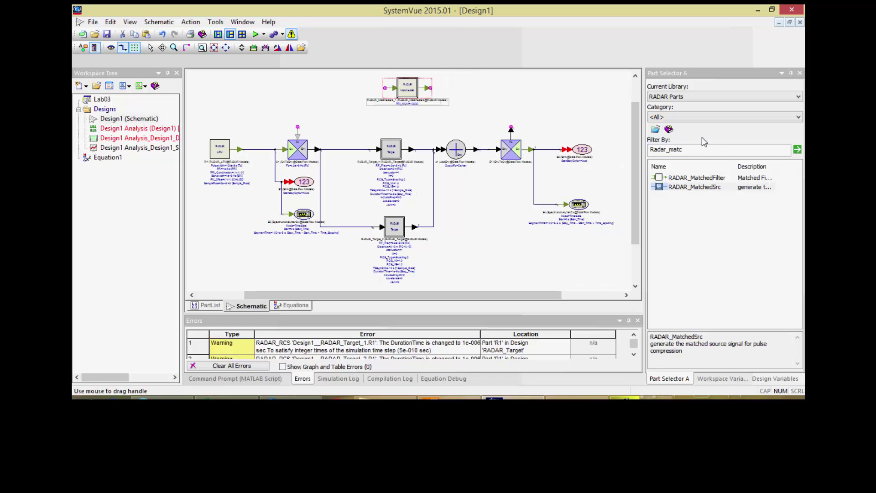
Step: Find RADAR_PC with the filter Radar_PC, place it above the output sink, and lower it and RADAR_MatchedSrc slightly to line them up
left_click(675, 149)
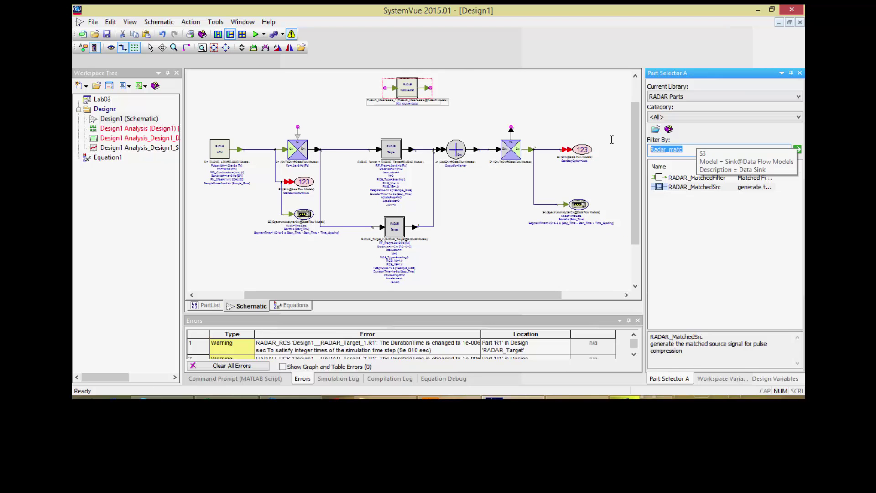
type("Radar_PC")
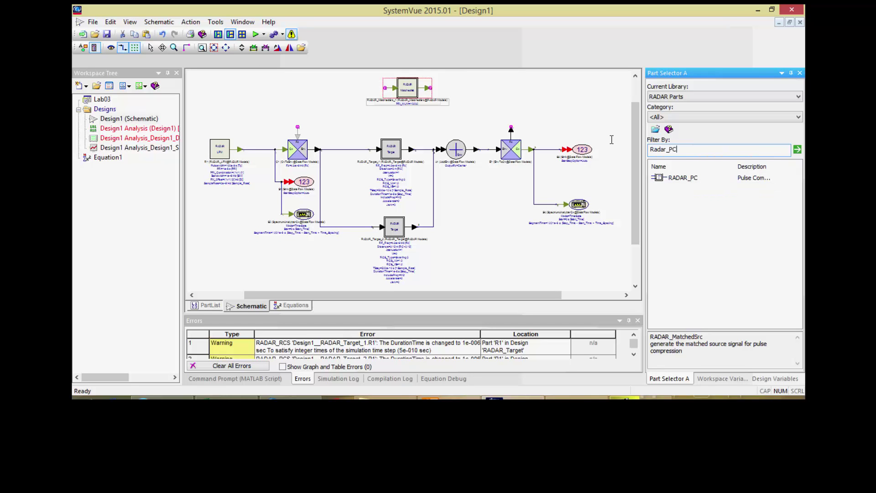
left_click(665, 179)
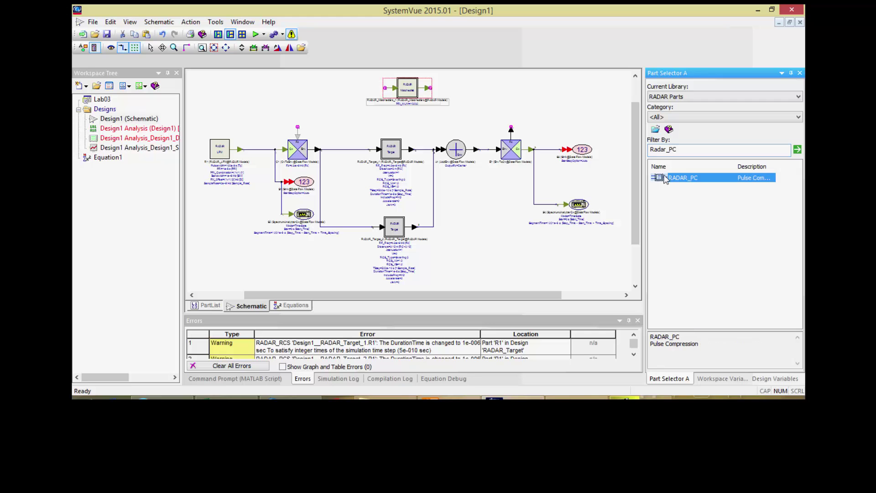
left_click(542, 90)
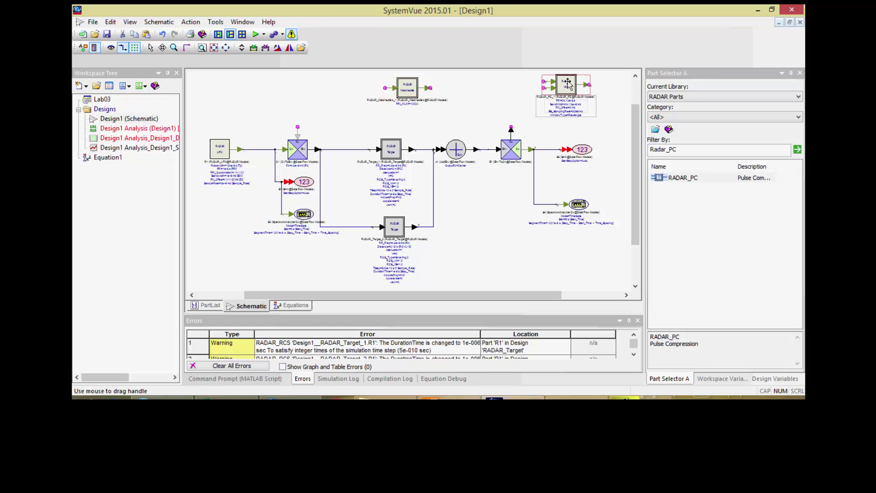
left_click_drag(568, 82, 568, 92)
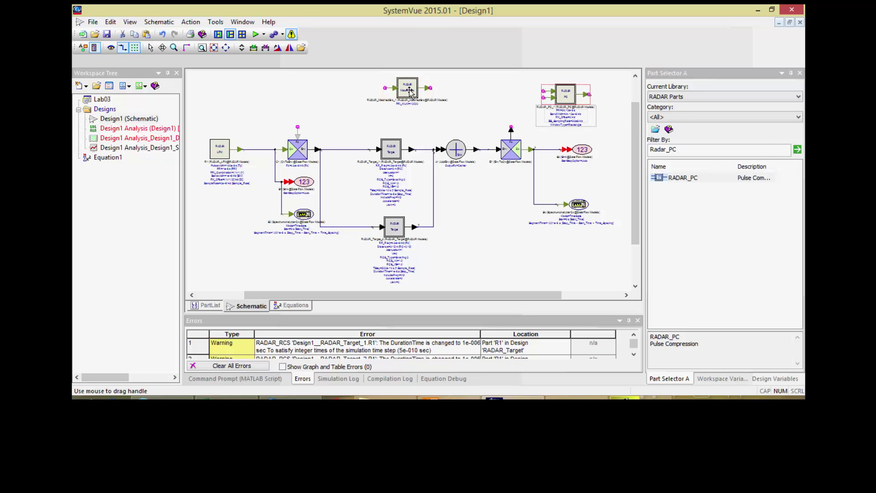
left_click_drag(410, 90, 410, 98)
left_click(623, 131)
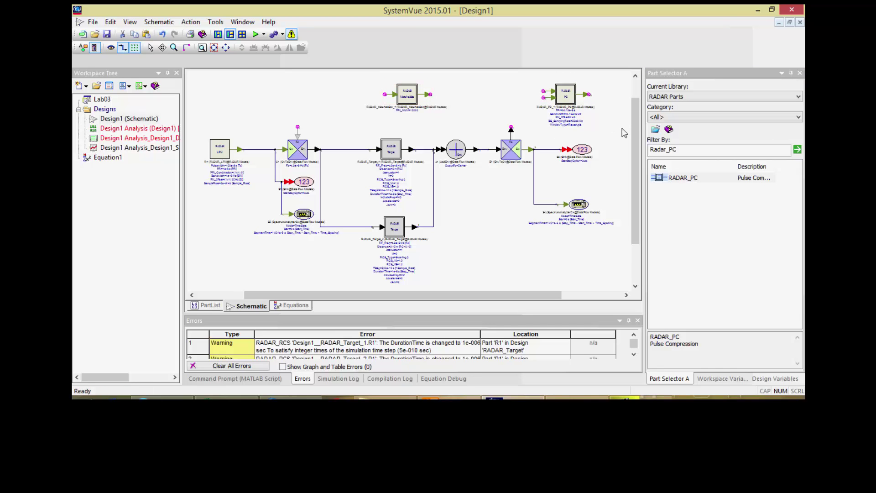
Step: Find the Sink part in the Algorithm Design library with the filter sink and place it beside the output of RADAR_PC
left_click(712, 96)
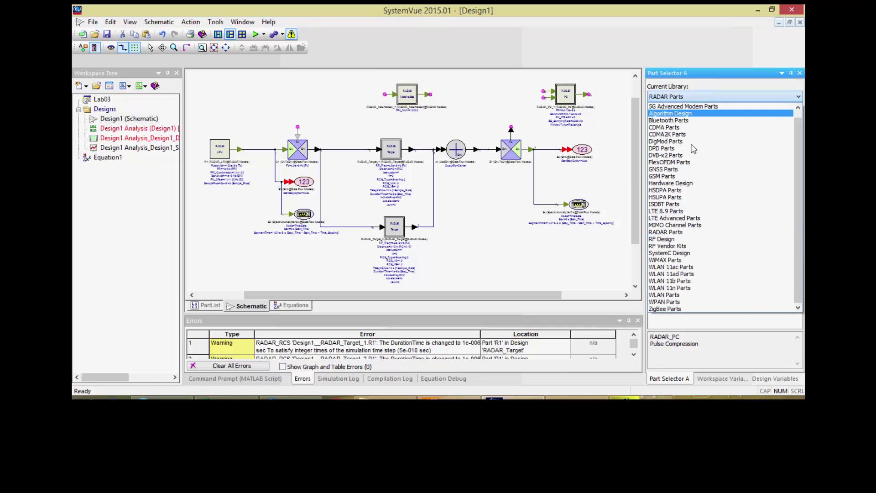
left_click(675, 120)
left_click(685, 98)
left_click(683, 113)
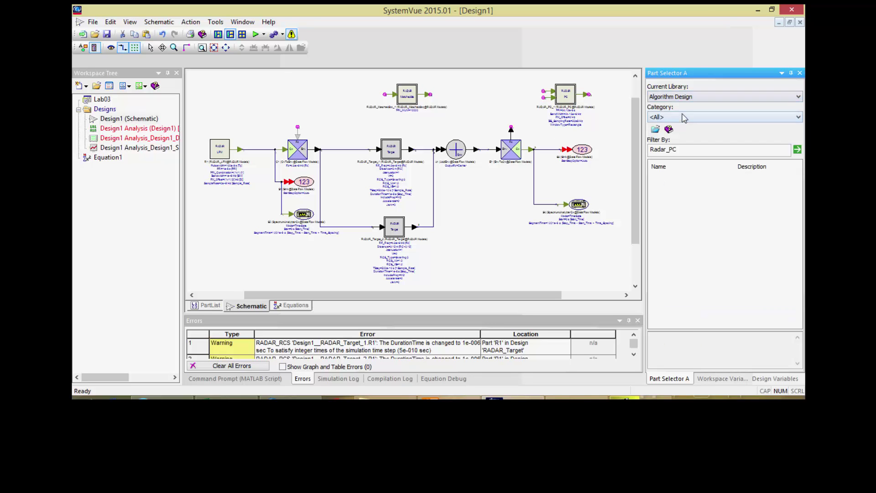
type("sink")
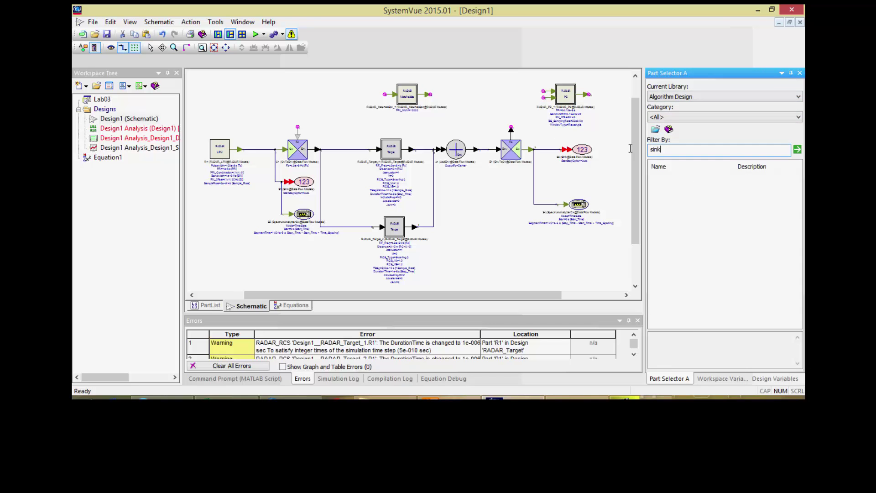
key("Return")
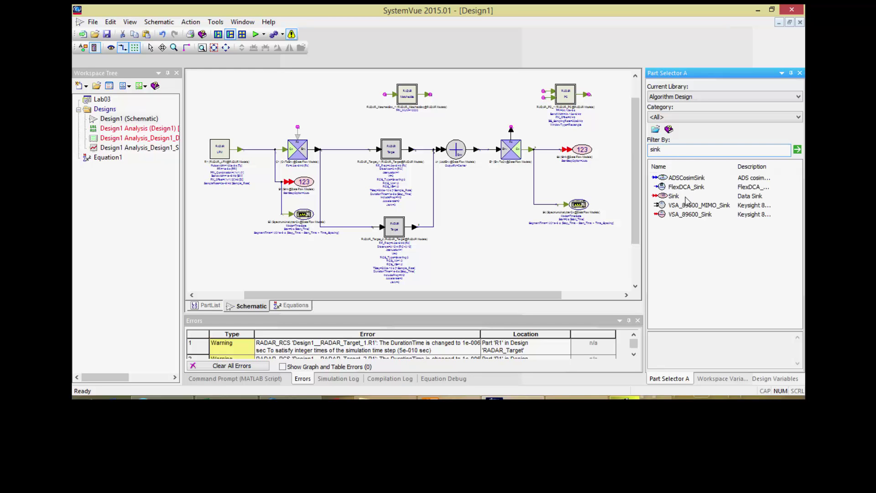
left_click_drag(674, 196, 626, 110)
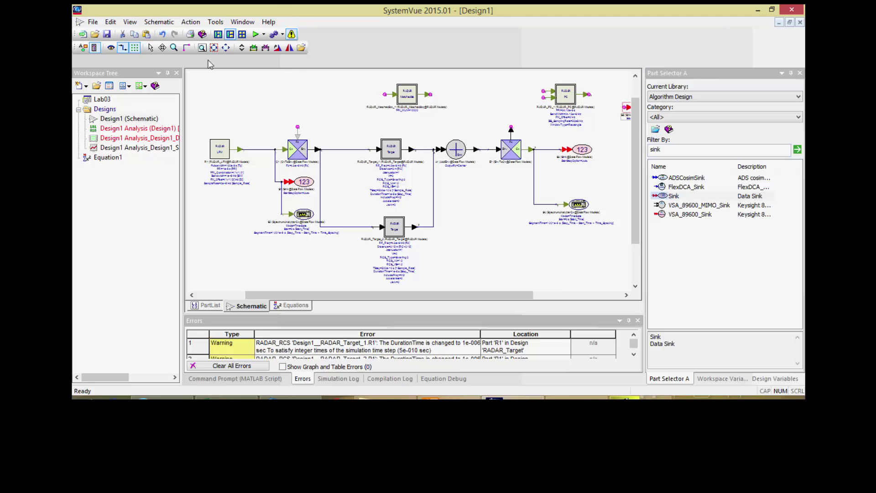
left_click(225, 48)
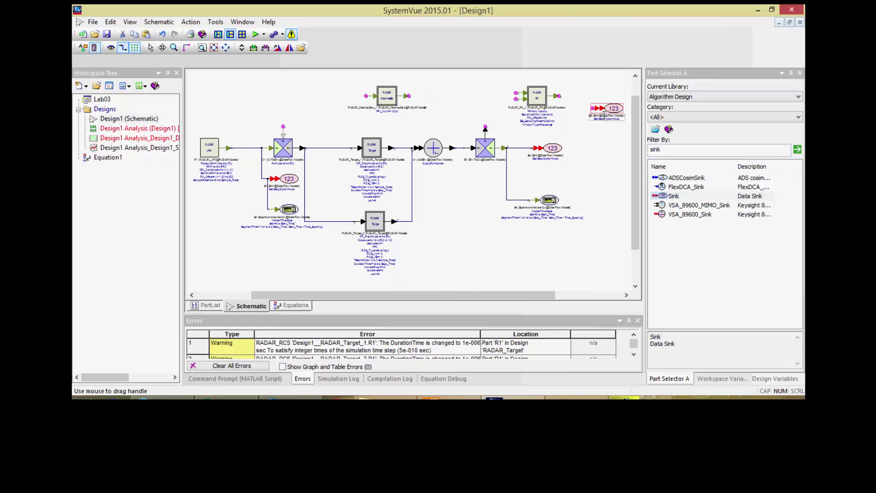
left_click_drag(606, 109, 603, 96)
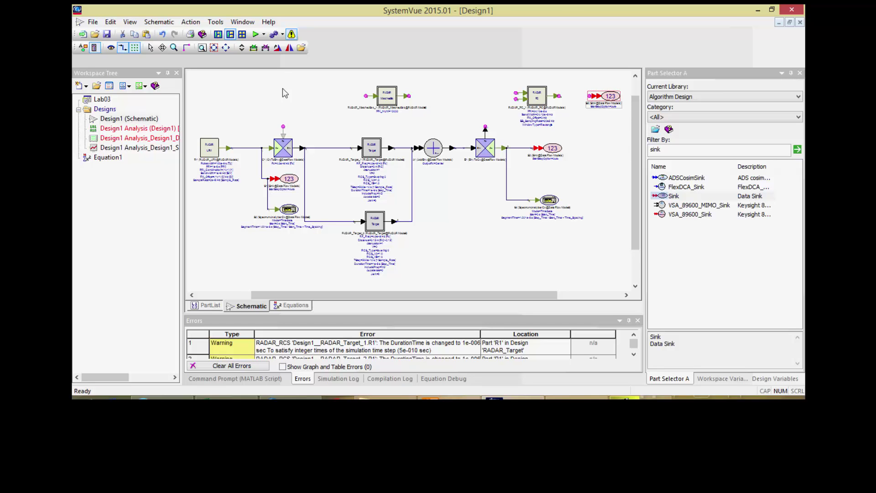
left_click(283, 89)
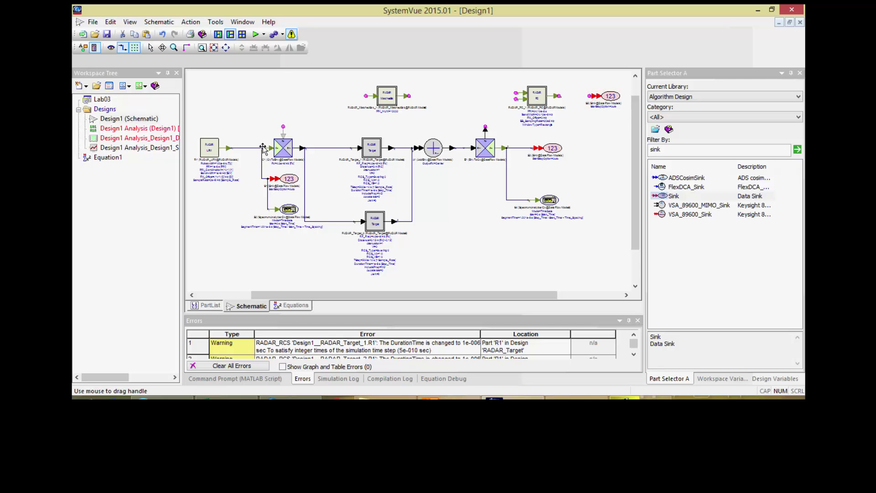
Step: Wire the LFM source output through RADAR_MatchedSrc to RADAR_PC's upper input, and the output of the converter after the adder to its lower input
left_click_drag(263, 148, 367, 96)
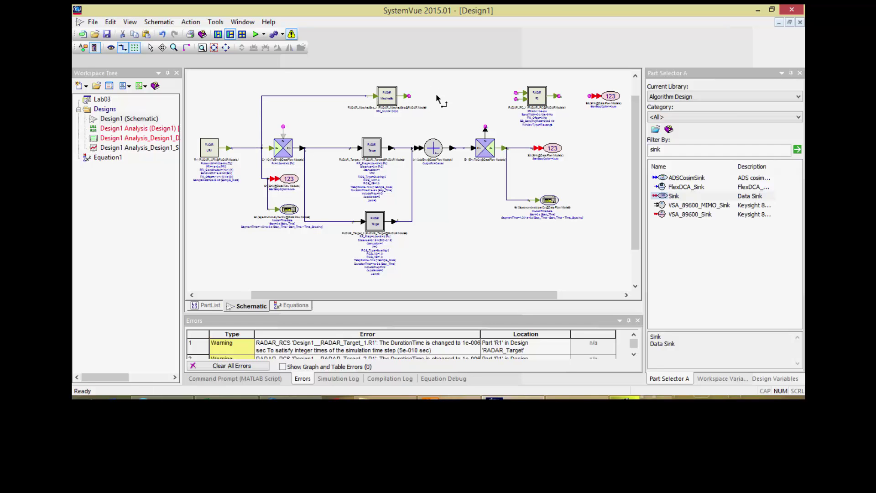
left_click_drag(409, 96, 528, 100)
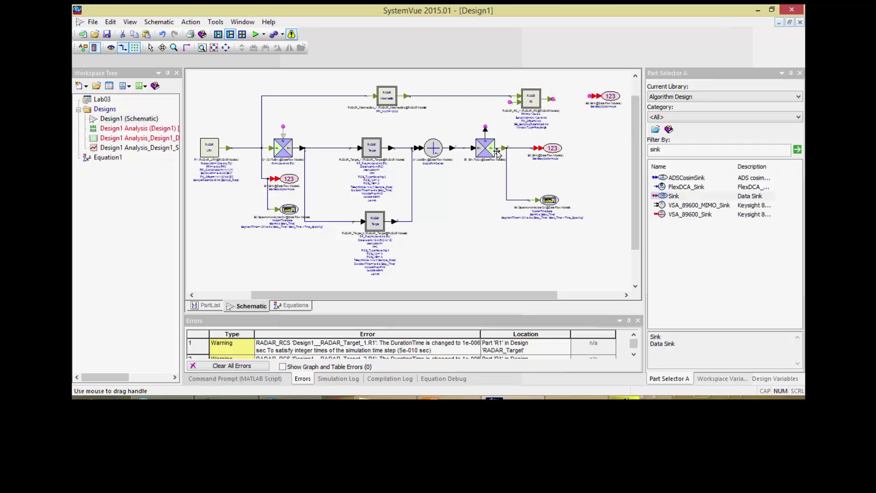
left_click_drag(506, 148, 509, 101)
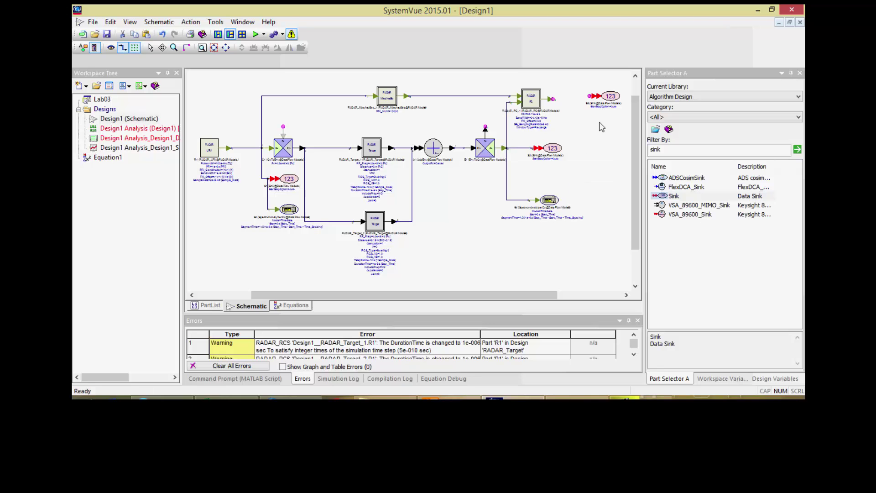
Step: Align the new Sink with RADAR_PC and wire the RADAR_PC output to it
left_click(610, 98)
left_click_drag(611, 98, 607, 100)
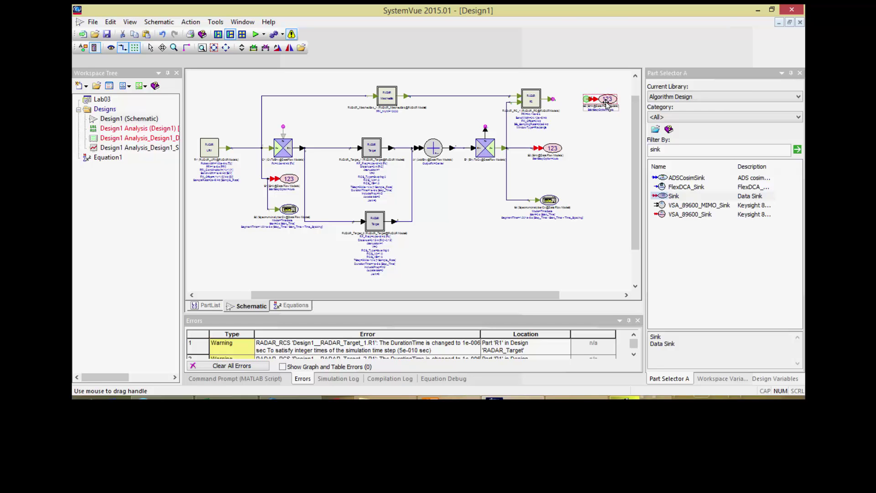
left_click(572, 134)
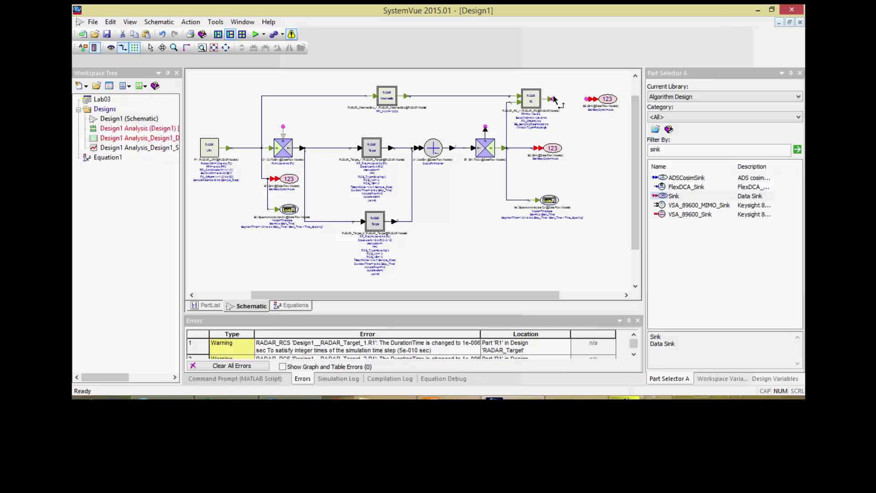
left_click_drag(553, 98, 582, 105)
left_click(601, 152)
Step: Set the PRI_NUM parameter of RADAR_MatchedSrc_1 to the variable PRI_NUM
double_click(397, 93)
left_click(416, 173)
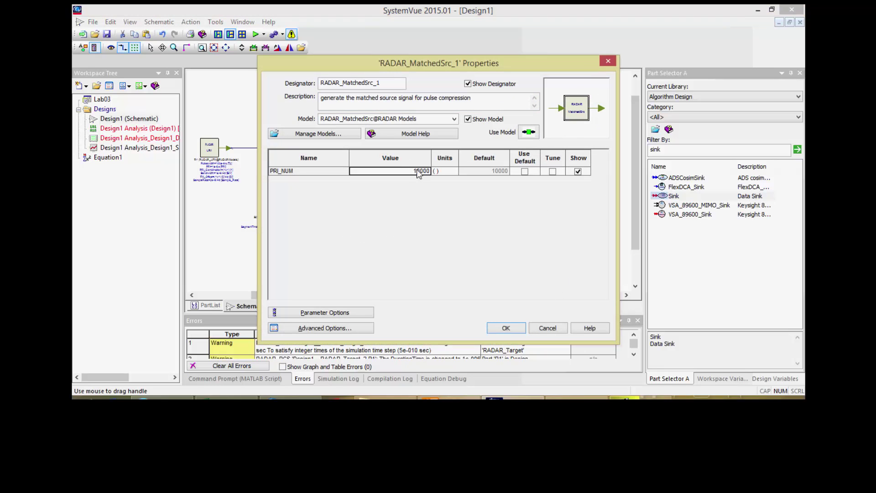
double_click(419, 173)
type("PRI_NUM")
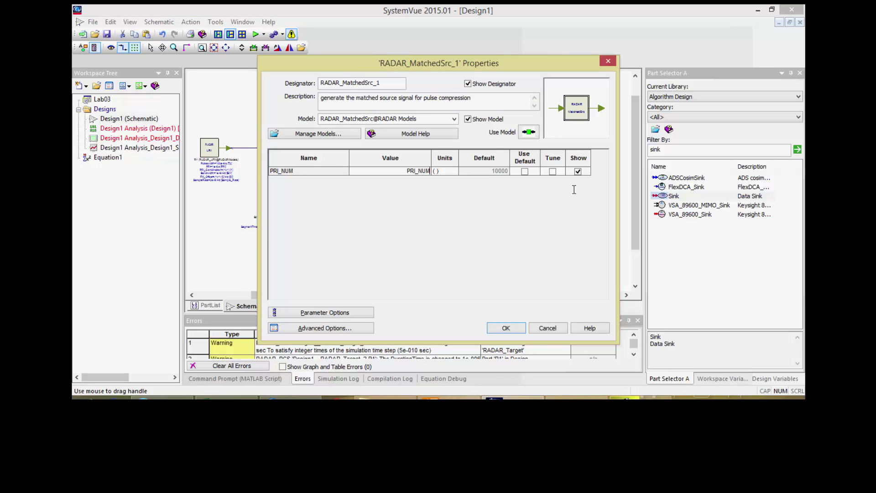
left_click(523, 331)
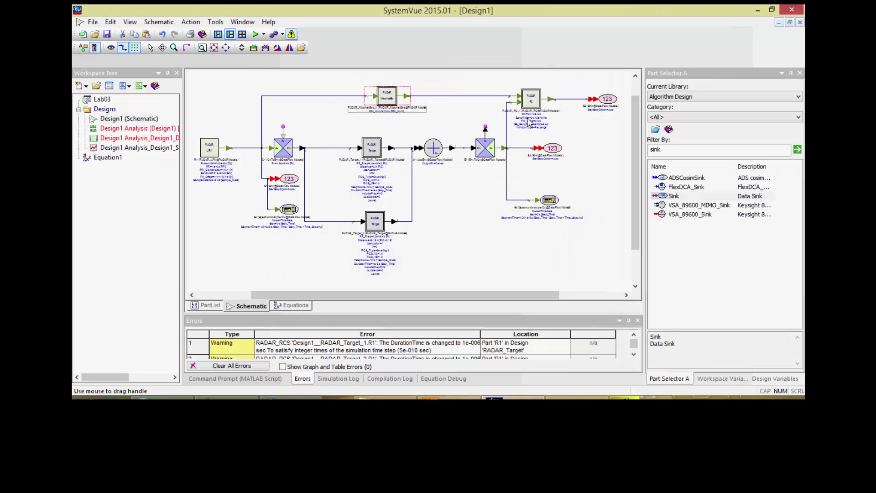
Step: Set RADAR_PC_1's PRI to PRI, BandWidth to BW and BB_SamplingRate to Sample_Rate
double_click(541, 107)
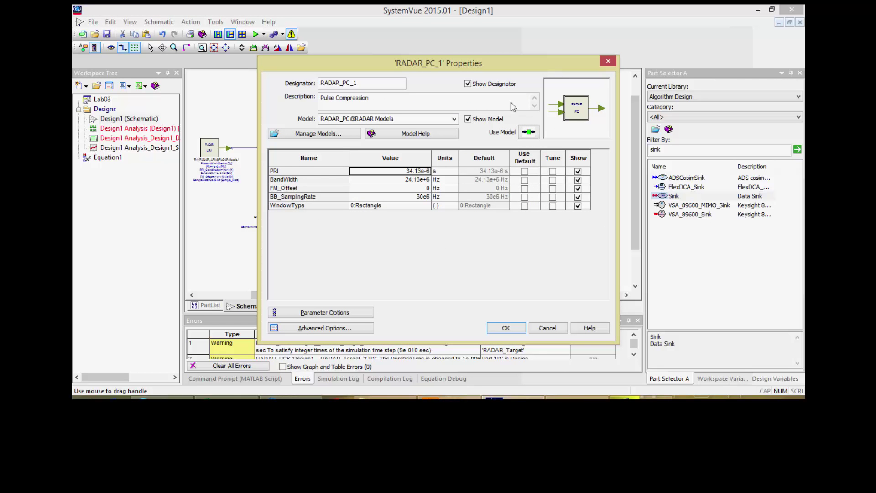
double_click(427, 172)
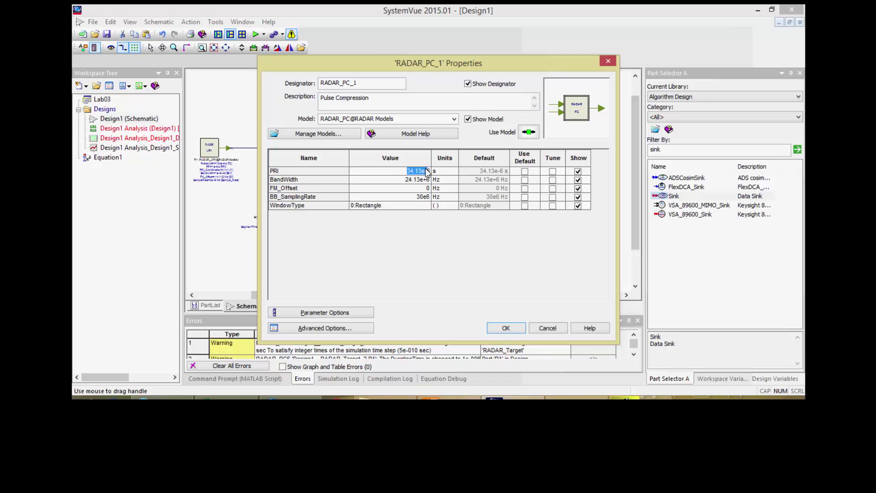
key("BackSpace")
type("PRI")
double_click(426, 180)
key("BackSpace")
key("Delete")
key("Delete")
type("BW")
double_click(426, 197)
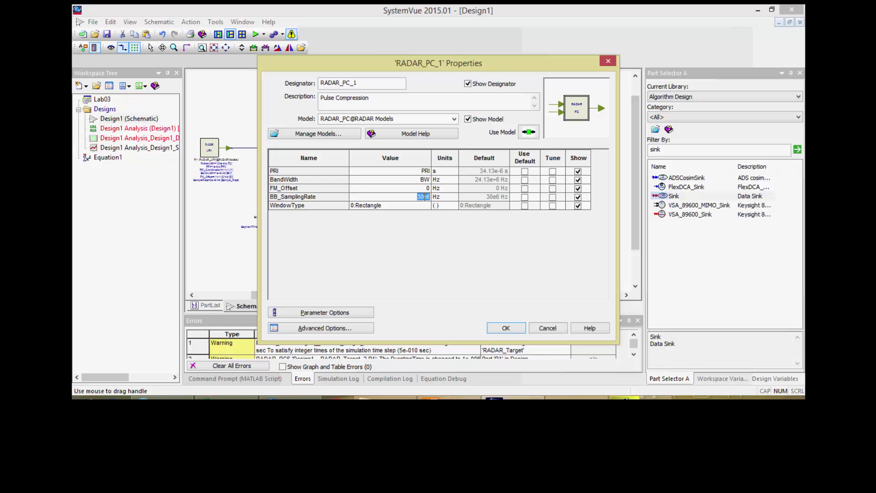
type("Sample_Rate")
left_click(504, 328)
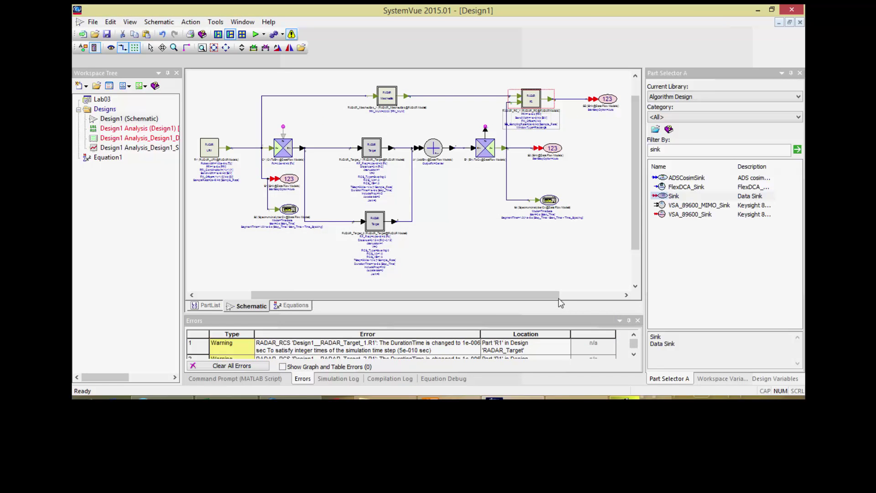
Step: Run the analysis and begin adding a new variable to the Design1 Analysis data set
left_click(255, 34)
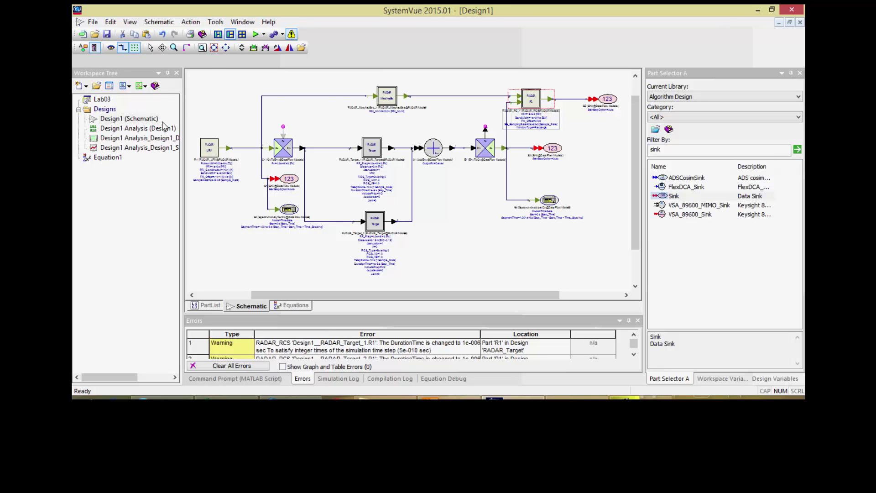
double_click(150, 138)
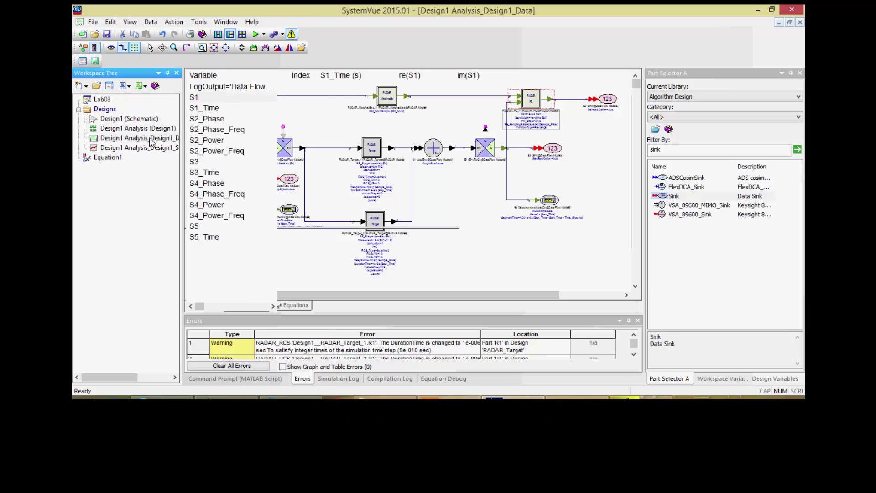
right_click(221, 98)
left_click(236, 104)
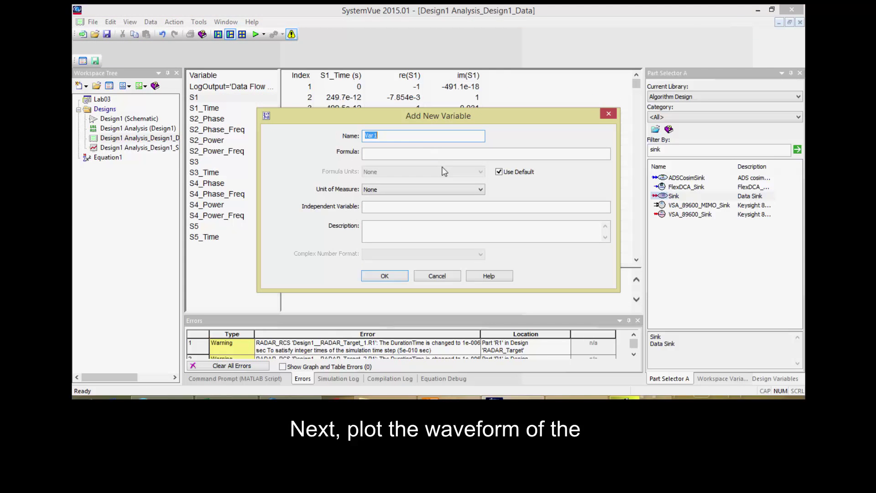
Step: Name the new data set variable Range and define its formula as 3e8*S1_Time/2
type("R")
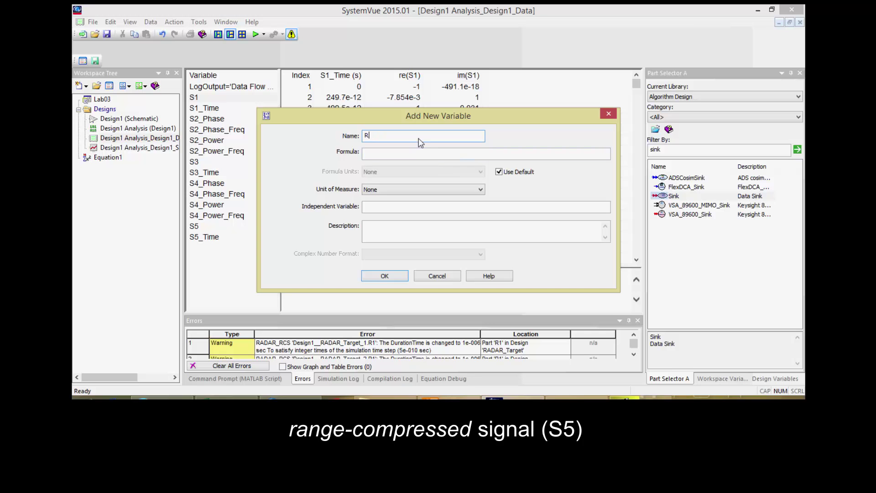
type("ange")
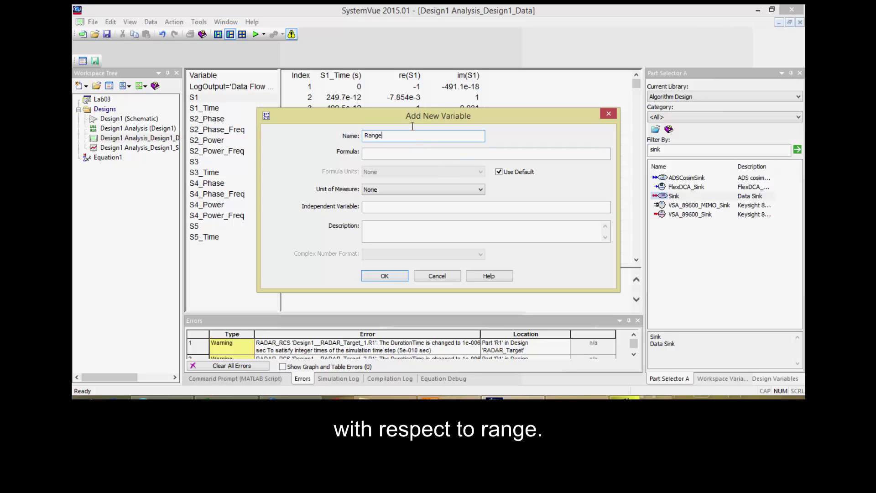
left_click(395, 155)
type("e8*S1_Time")
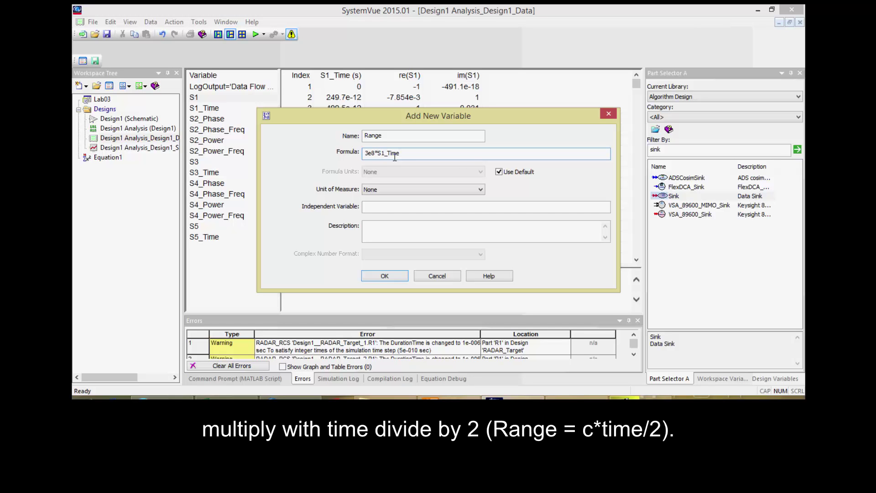
type("/2")
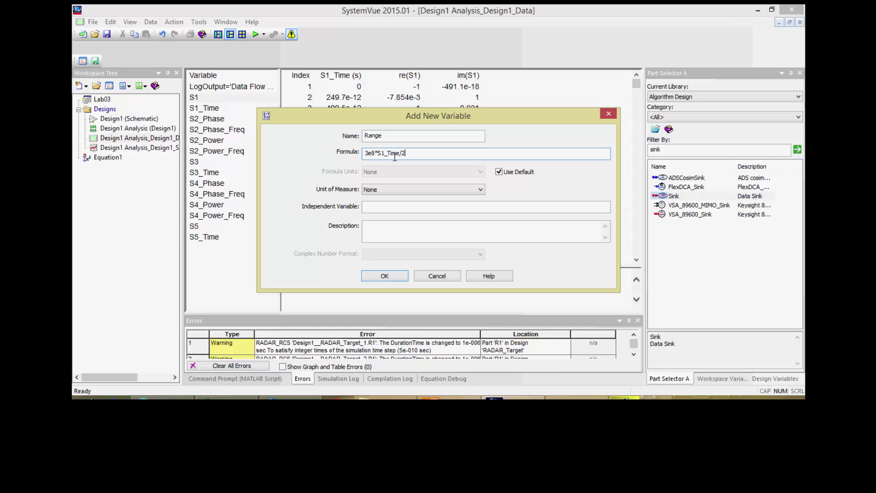
Step: Override the default formula units with Length, set the unit of measure to m, and create the Range variable
left_click(498, 171)
left_click(468, 172)
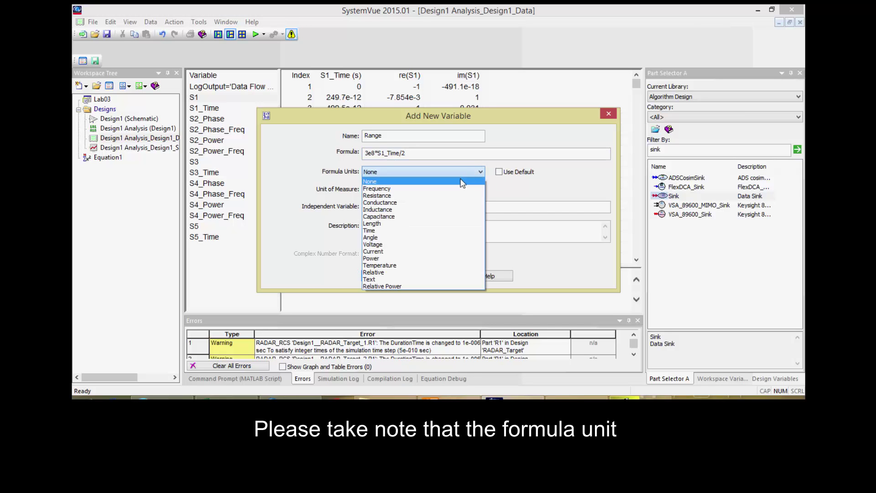
left_click(427, 225)
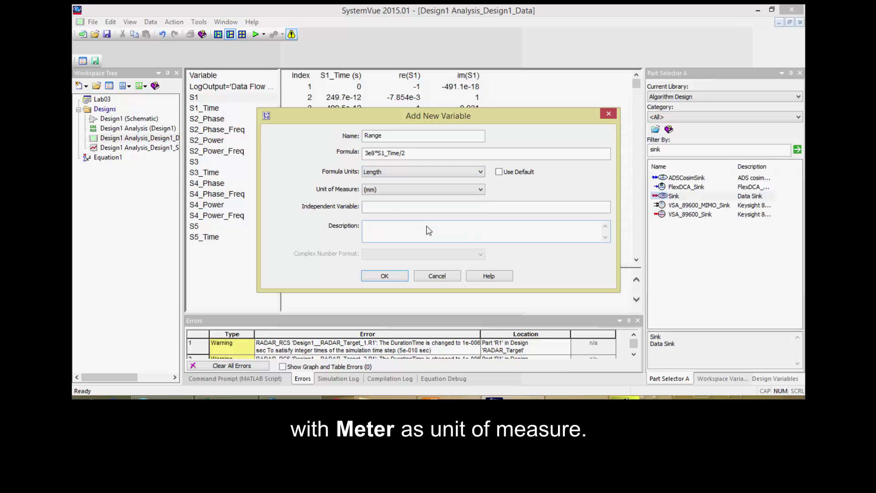
left_click(450, 191)
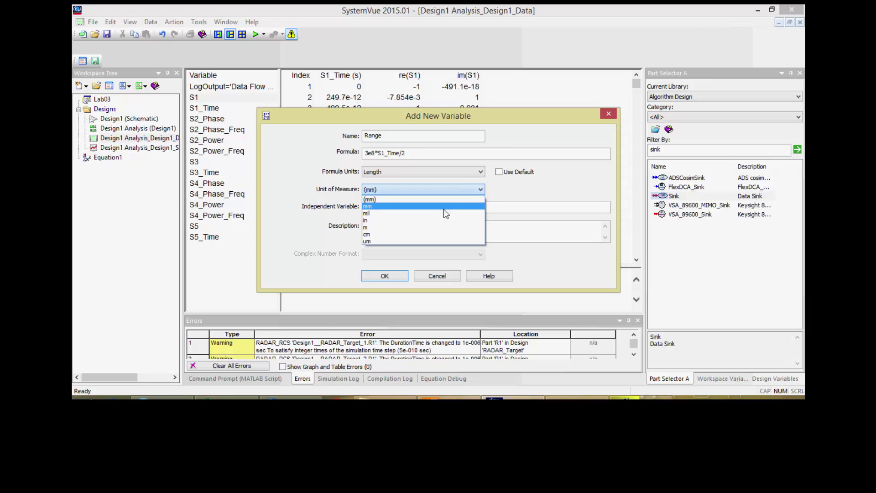
left_click(441, 227)
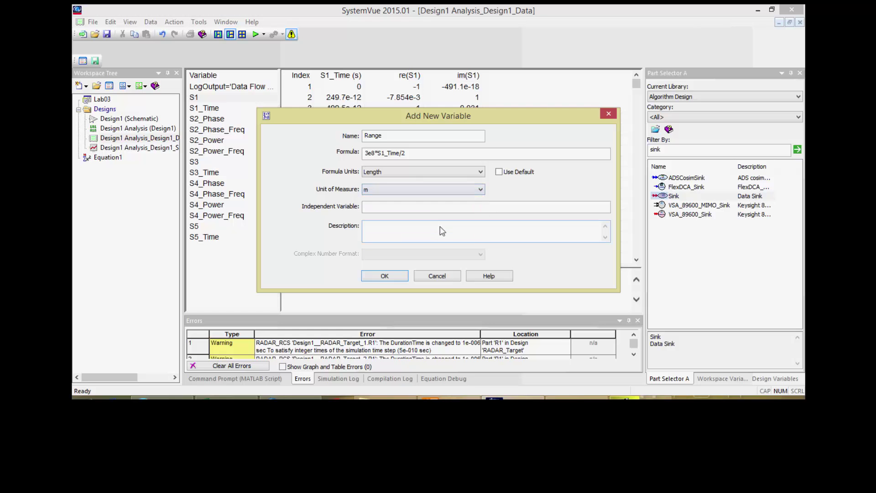
left_click(398, 275)
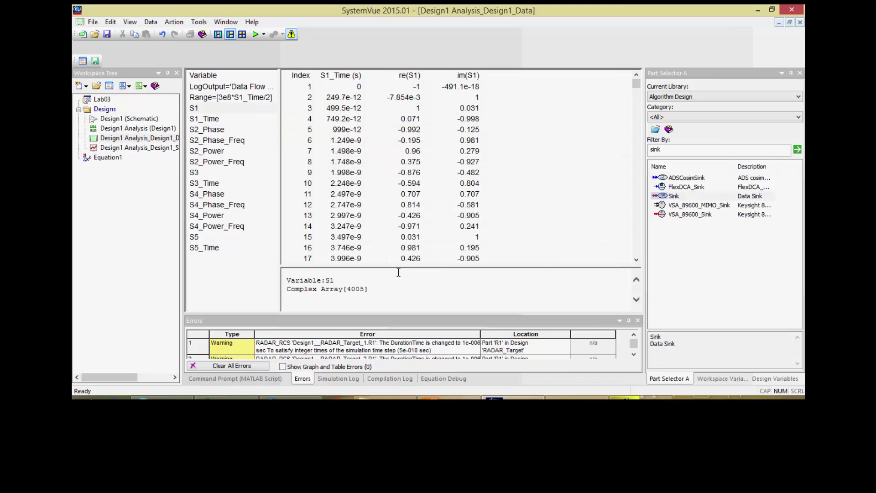
Step: Plot the Range variable from the data set on a new graph
left_click(225, 101)
right_click(224, 102)
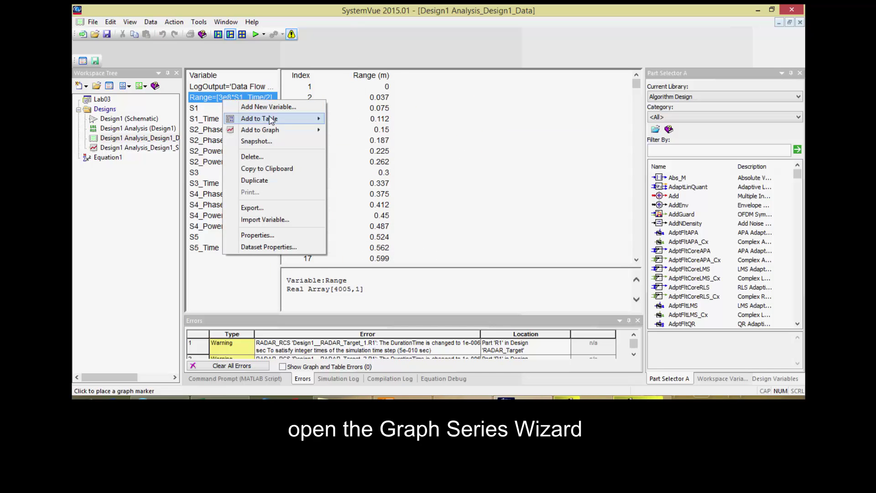
mouse_move(274, 129)
left_click(352, 130)
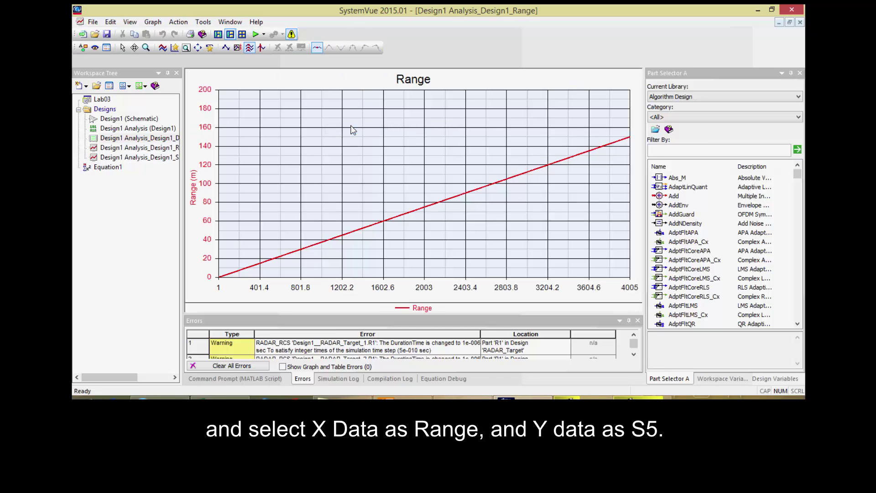
Step: Change the Range graph's series to the Y versus X type, with Range as X data and S5 as Y data
right_click(352, 129)
left_click(399, 278)
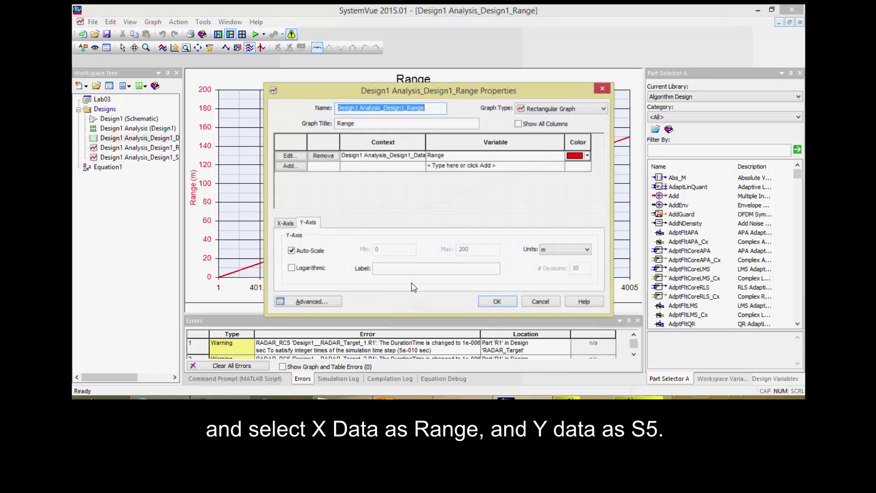
left_click(294, 157)
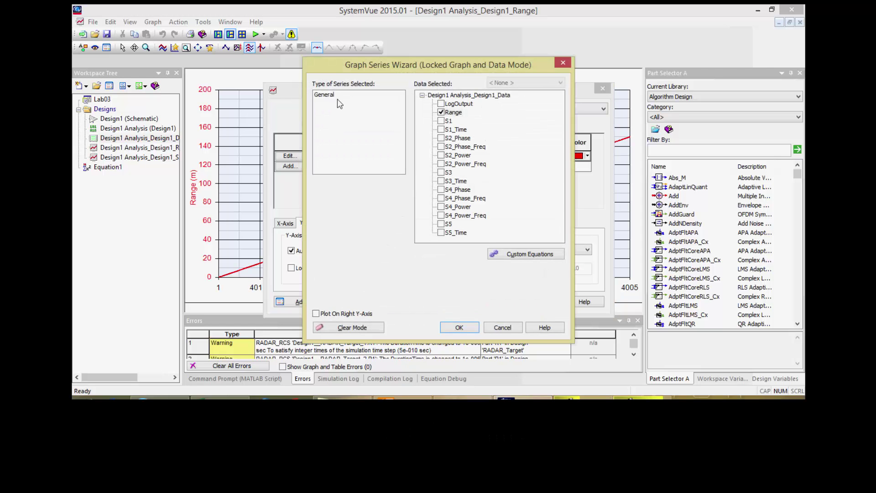
left_click(365, 327)
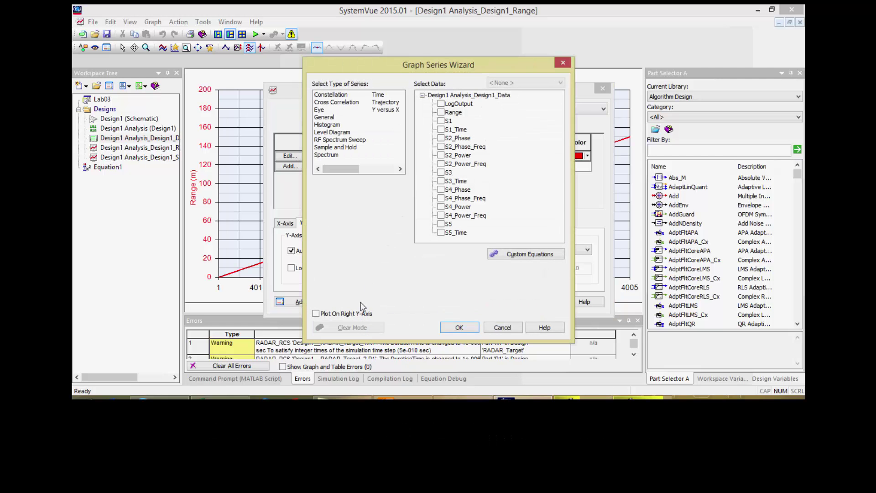
left_click(394, 111)
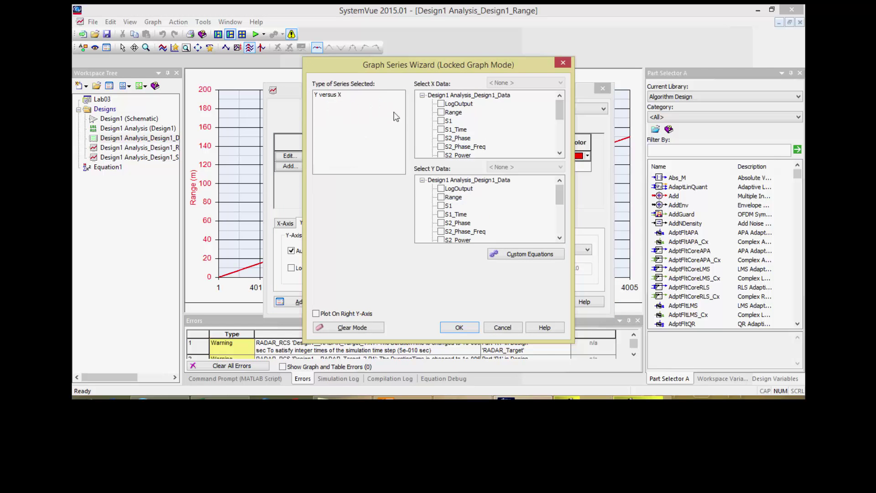
left_click(451, 113)
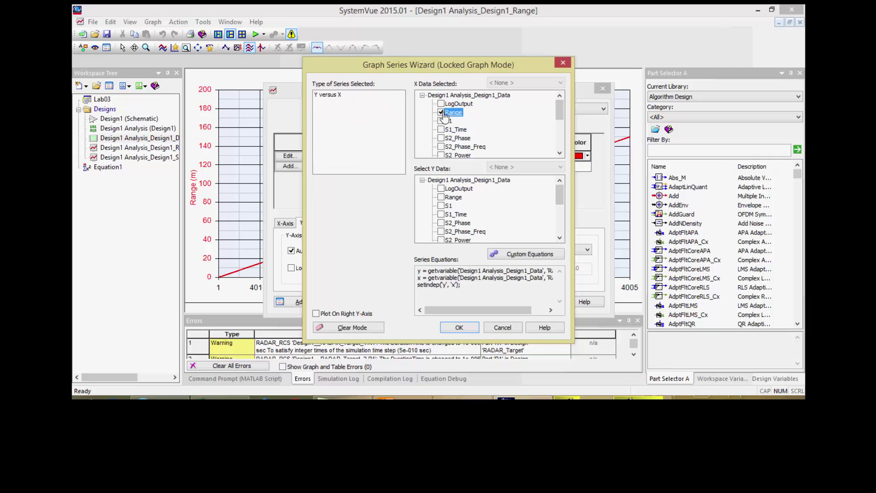
left_click(565, 220)
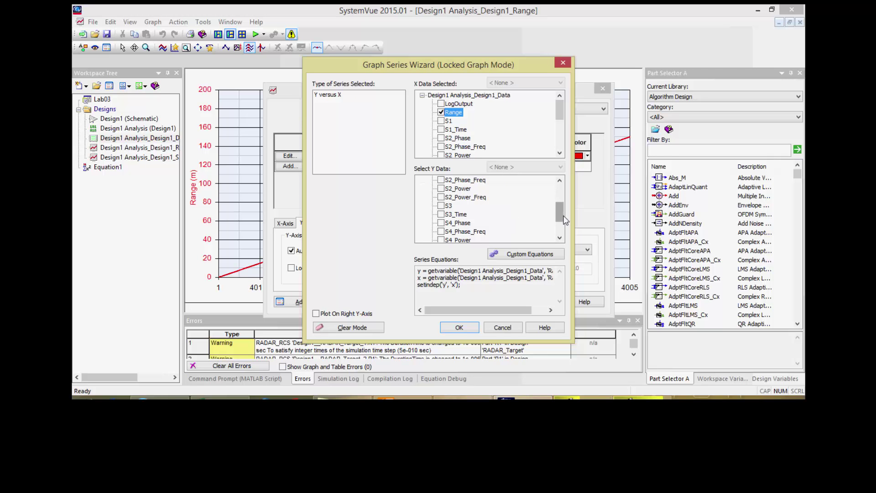
left_click(560, 228)
left_click(449, 223)
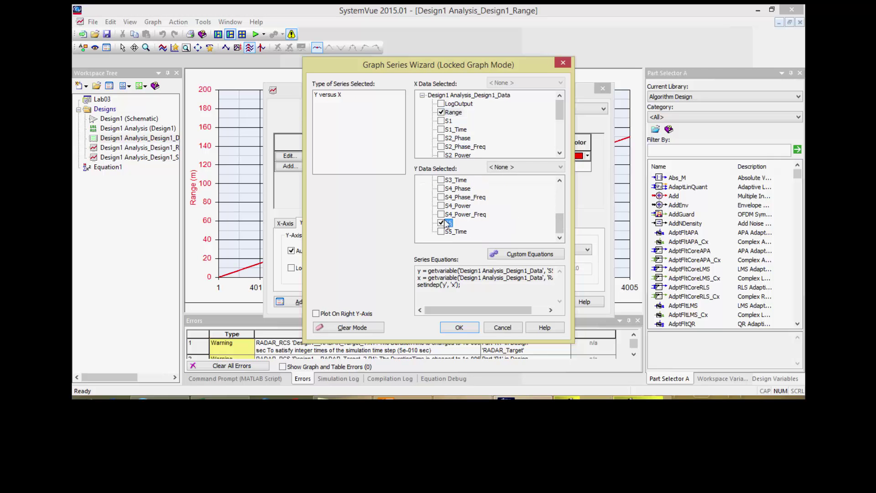
Step: Insert the line y = abs(y); after the S5 line in the series' custom equations and apply the new series to the graph
left_click(511, 254)
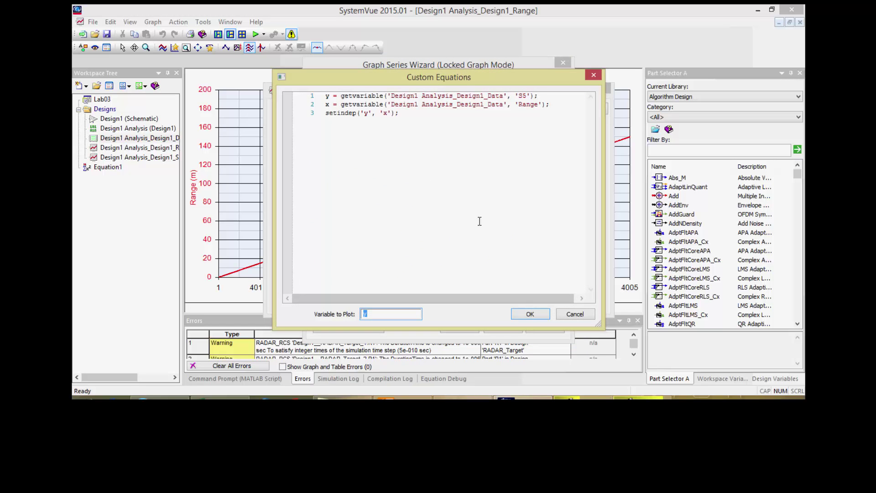
left_click(547, 96)
key("Return")
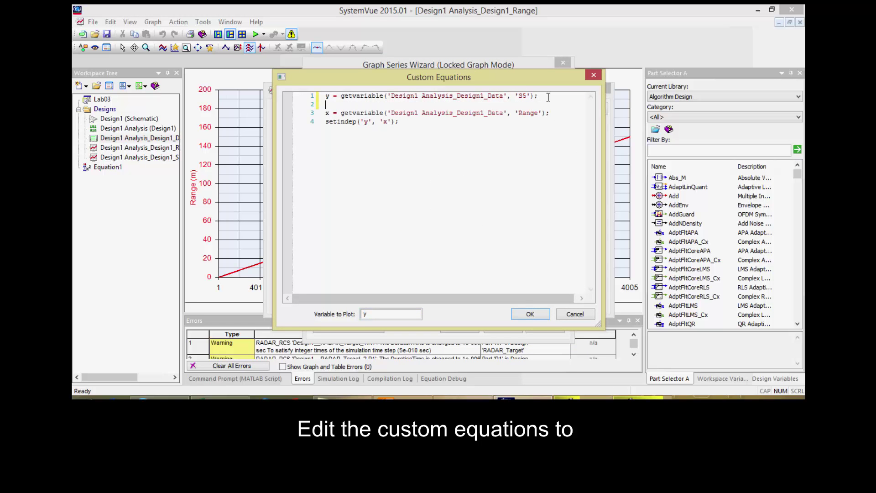
type("y ")
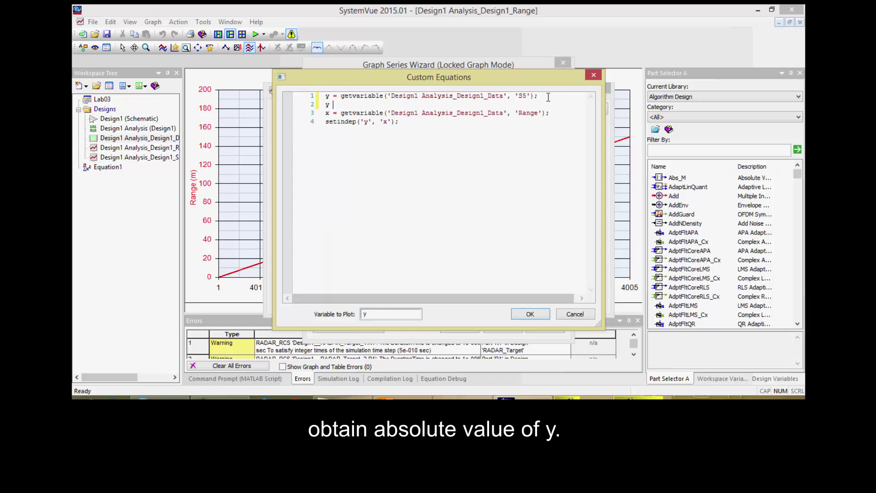
type("= abs")
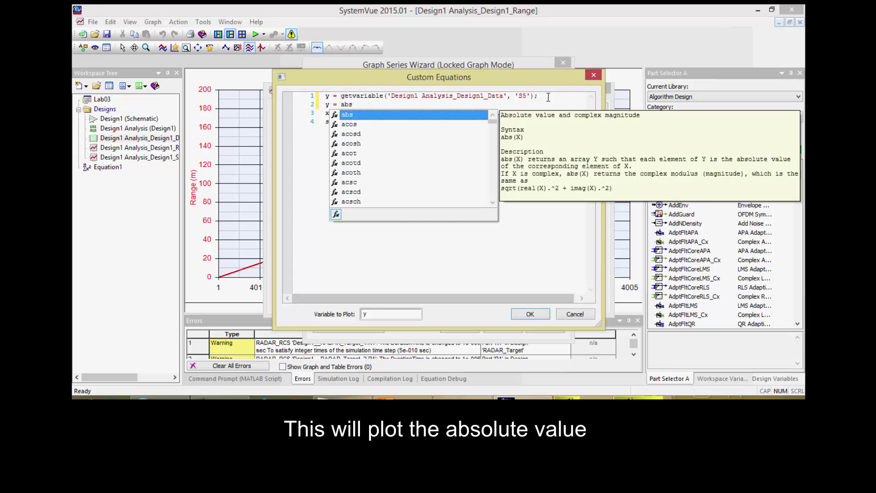
type("(y);")
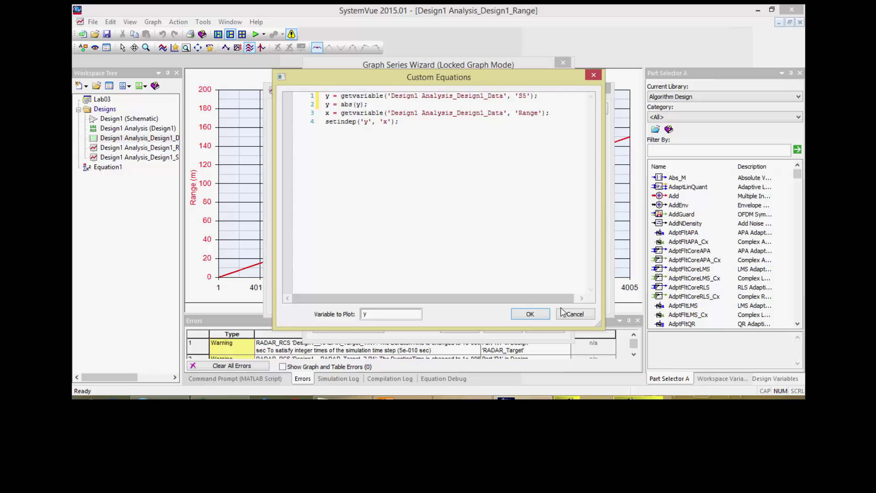
left_click(538, 317)
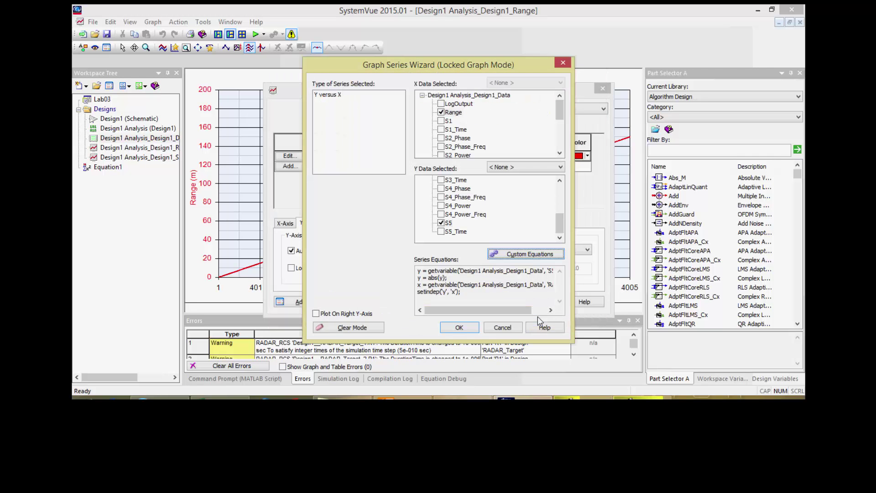
left_click(454, 324)
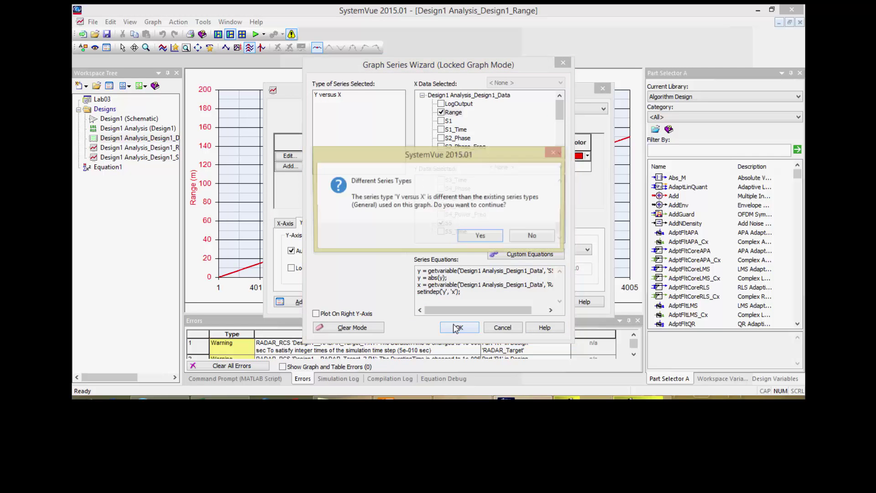
left_click(484, 241)
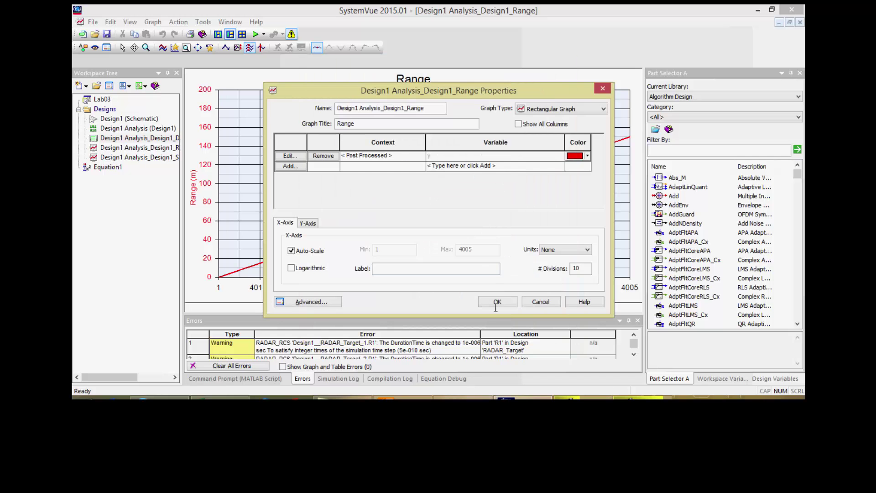
left_click(497, 303)
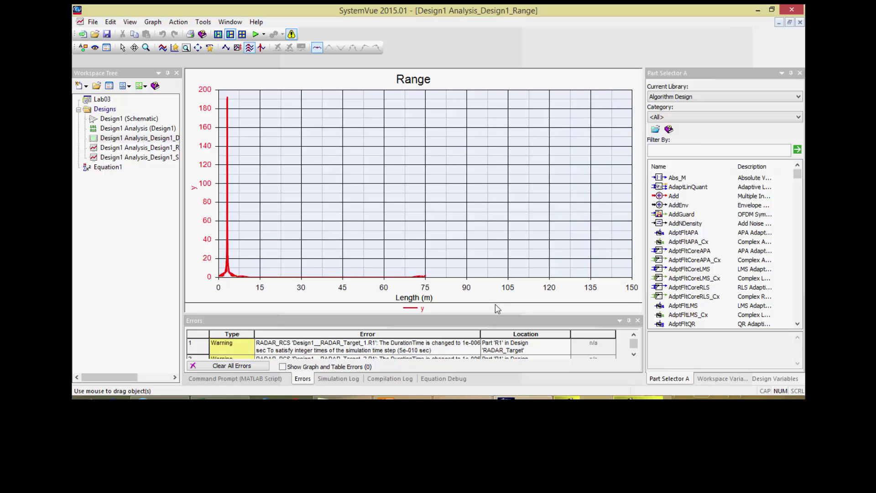
Step: Mark both target peaks near 3 m on the Range graph and compare it with the S1 graph
scroll(247, 165, "up", 3)
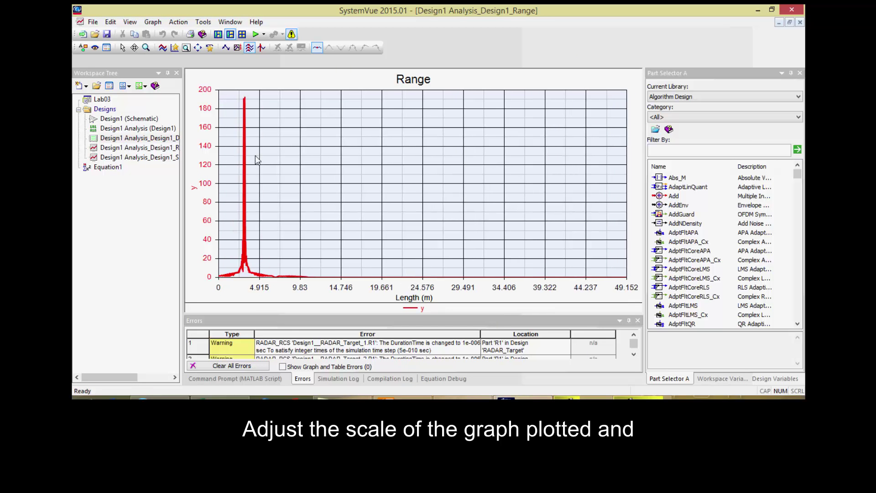
scroll(355, 156, "up", 5)
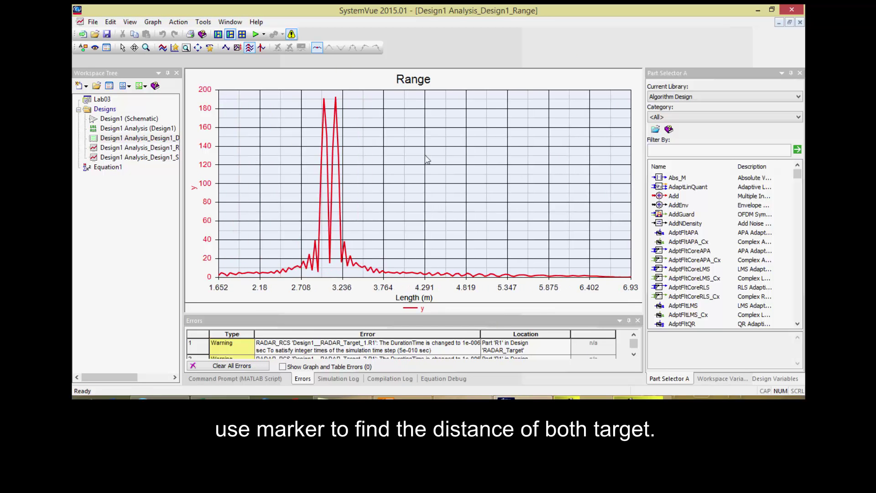
left_click(325, 101)
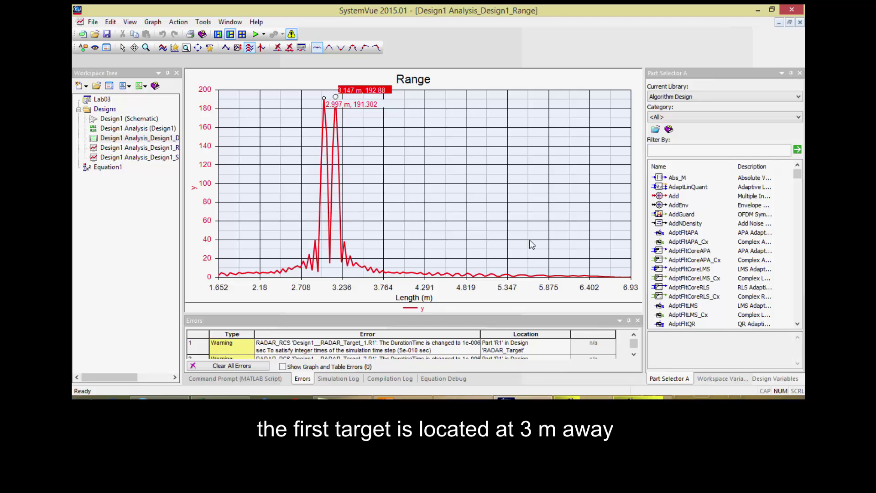
double_click(106, 157)
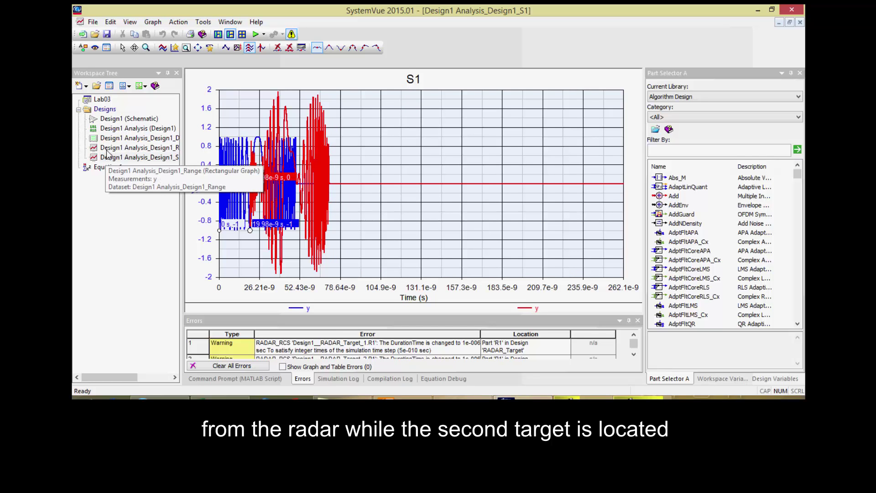
double_click(108, 150)
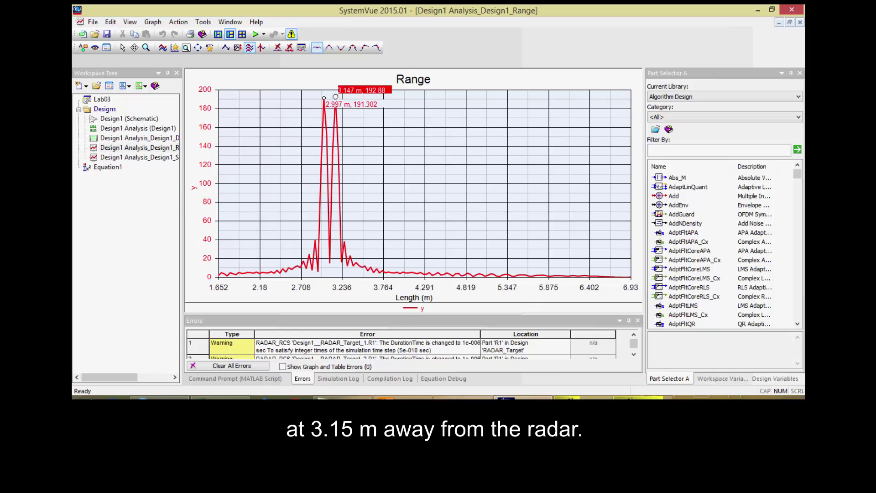